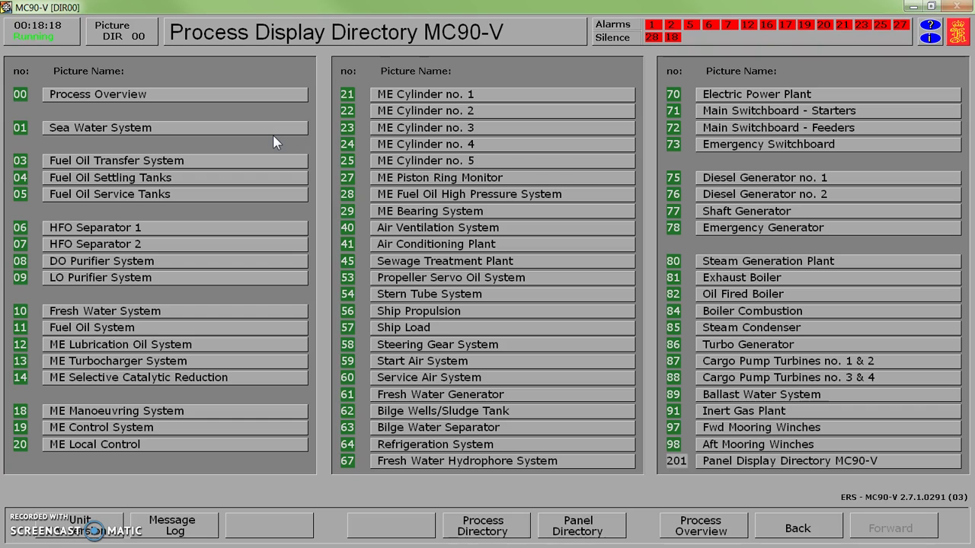
# - Look over the Diesel Generator no. 1 and Start Air System diagrams
pyautogui.click(804, 183)
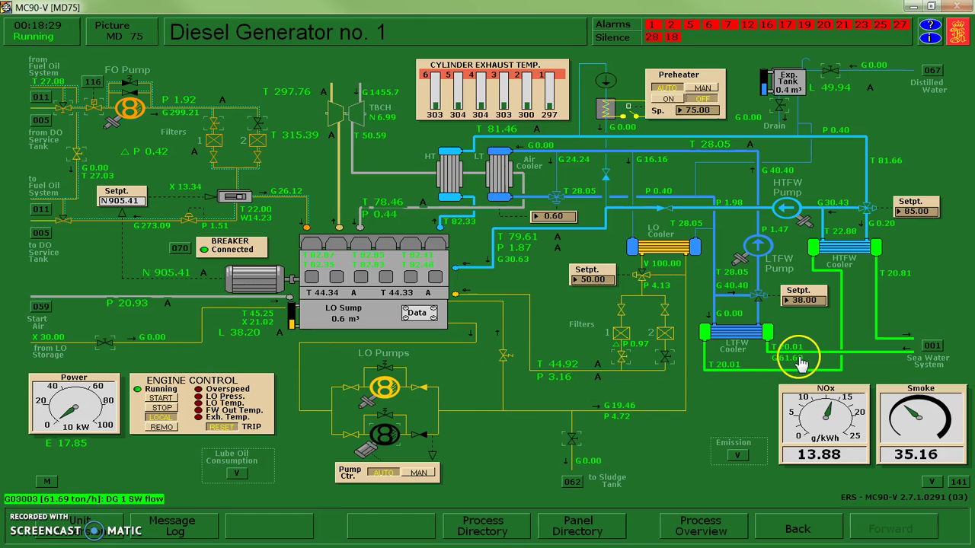
pyautogui.click(39, 308)
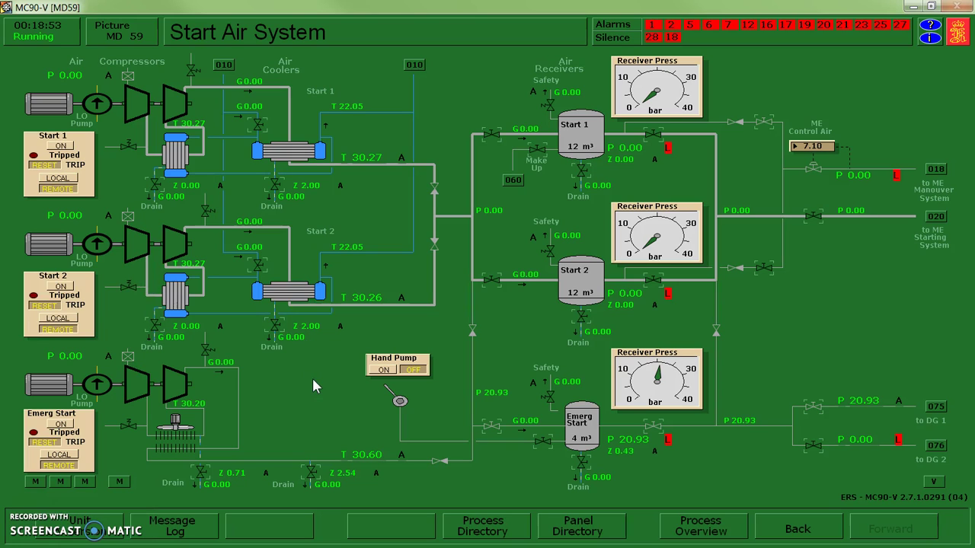
pyautogui.press('F2')
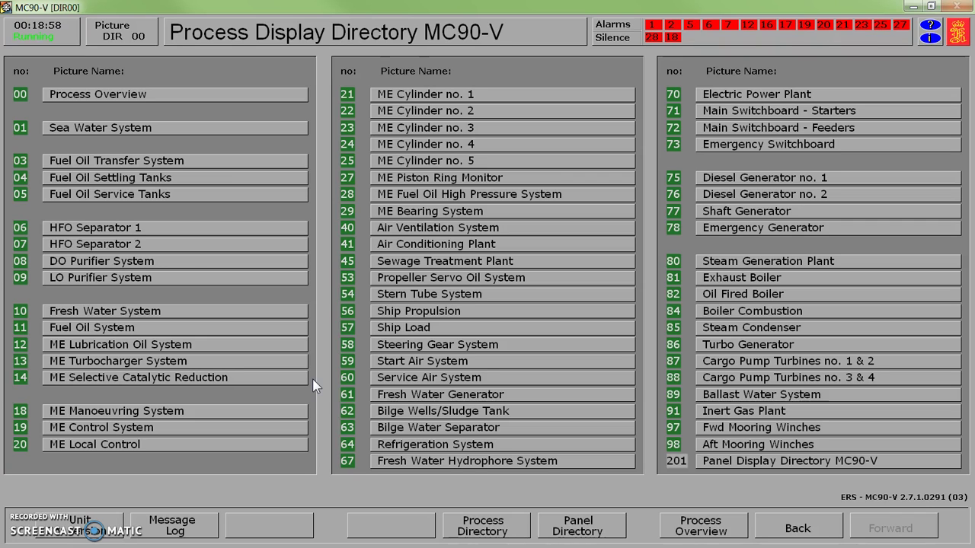
# - Set the emergency air compressor to AUTO, start it, and watch the start air receivers
pyautogui.press('F3')
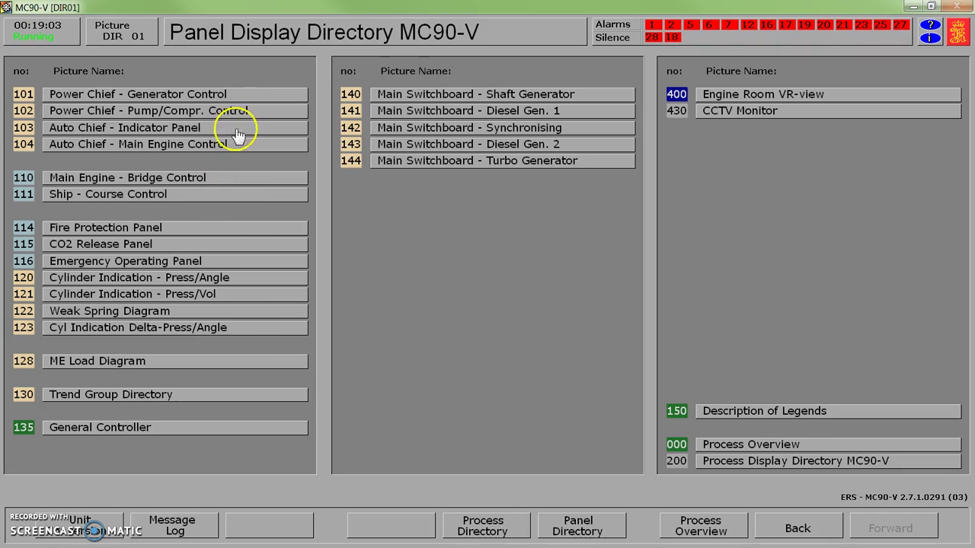
pyautogui.click(125, 112)
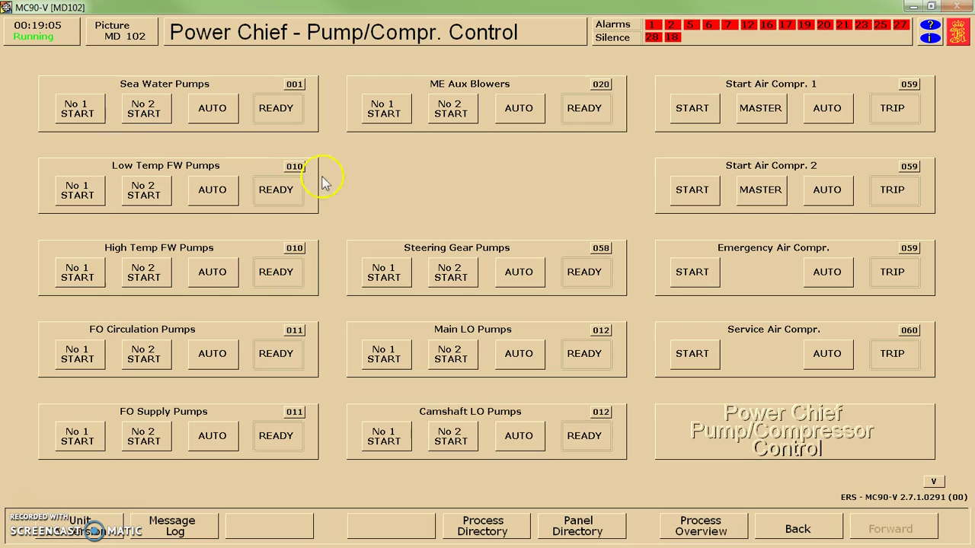
pyautogui.click(828, 278)
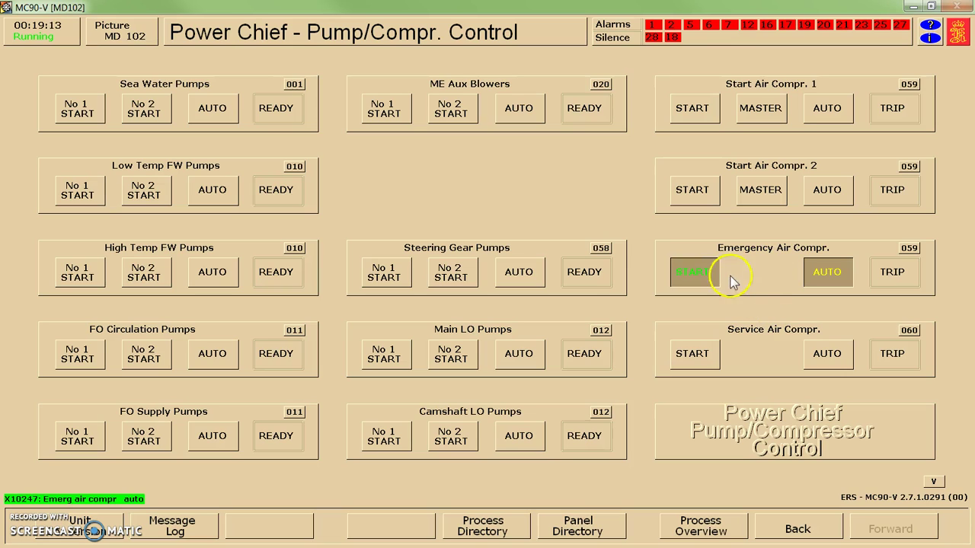
pyautogui.click(680, 278)
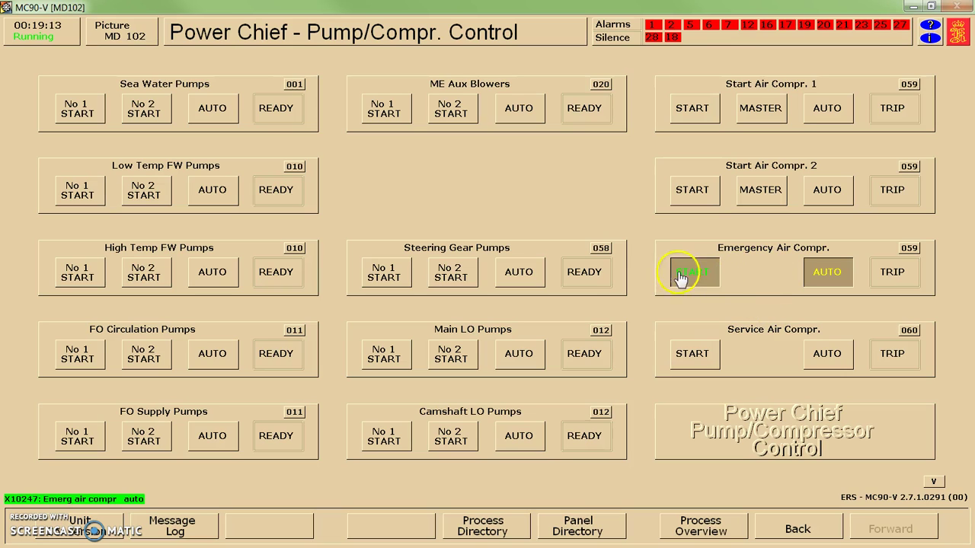
pyautogui.click(757, 278)
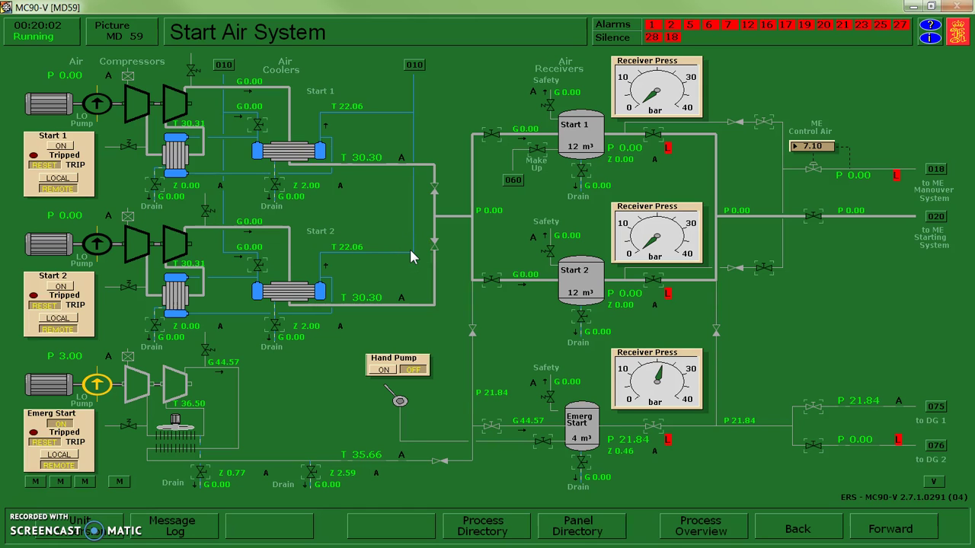
# - Bring up Service Air System (MD60) and read the receiver safety valve G flow
pyautogui.press('pagedown')
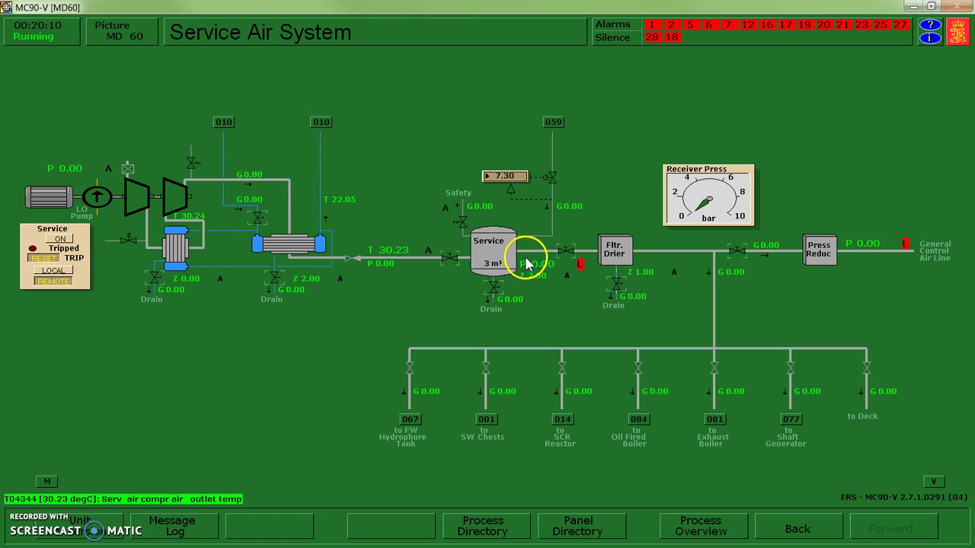
pyautogui.click(488, 220)
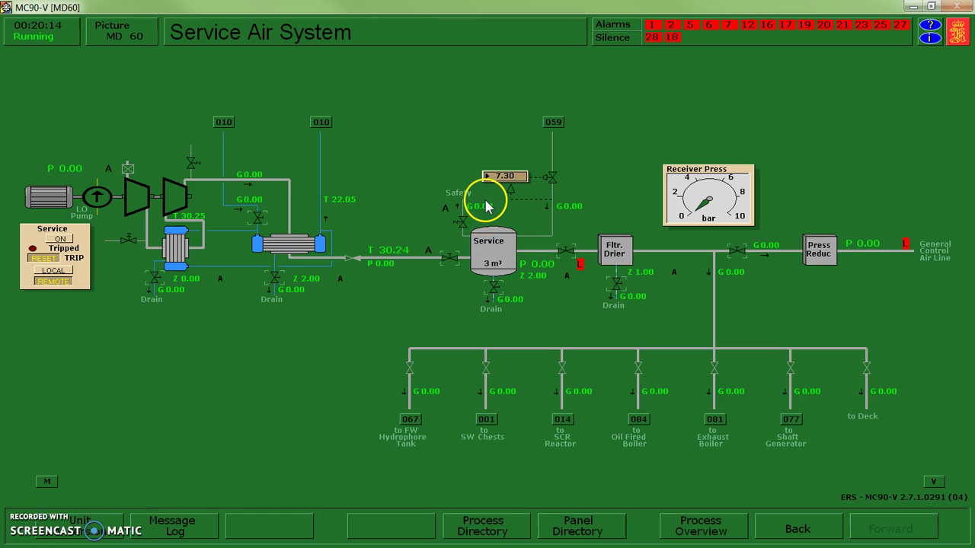
pyautogui.click(488, 211)
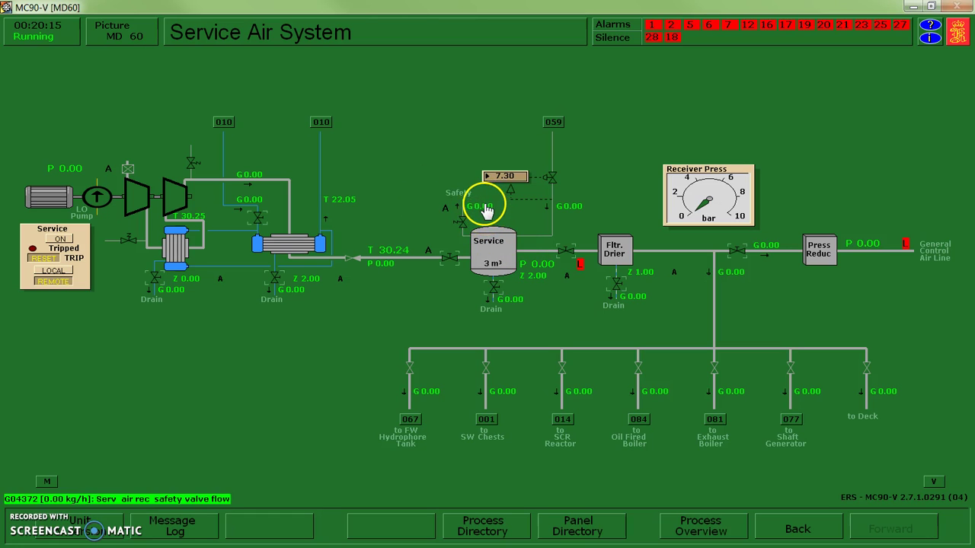
pyautogui.click(415, 227)
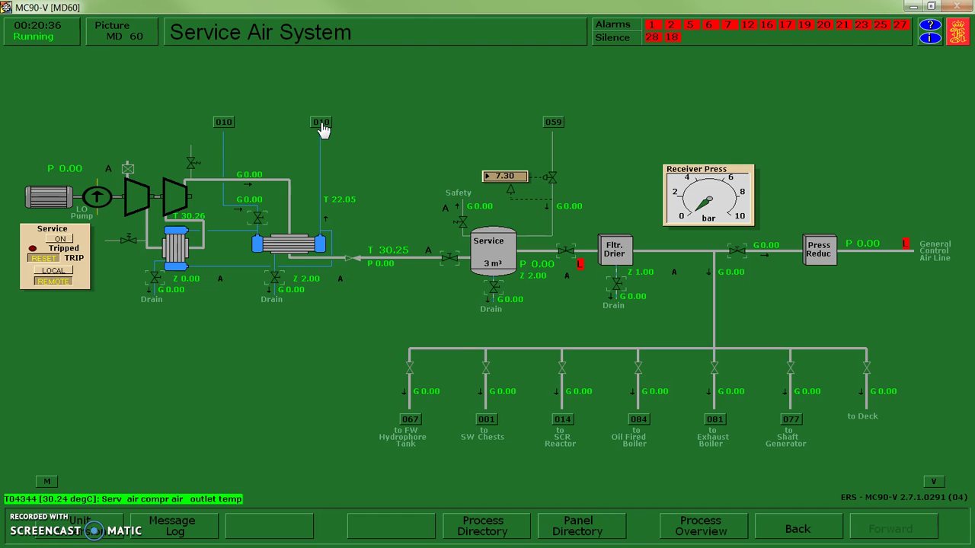
# - Open the air compressor cooler shut-off valve plus FW cooler 1 outlet and return valves
pyautogui.click(322, 123)
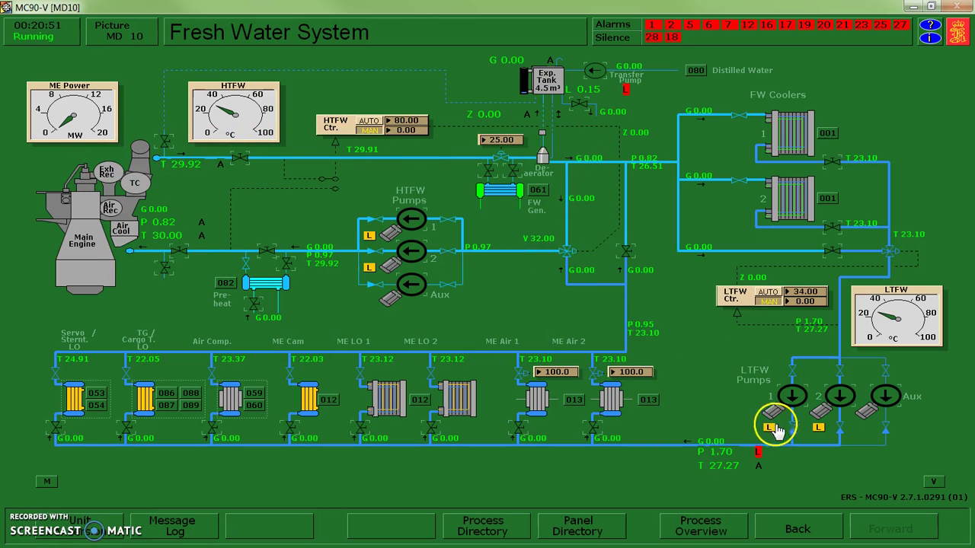
pyautogui.click(793, 371)
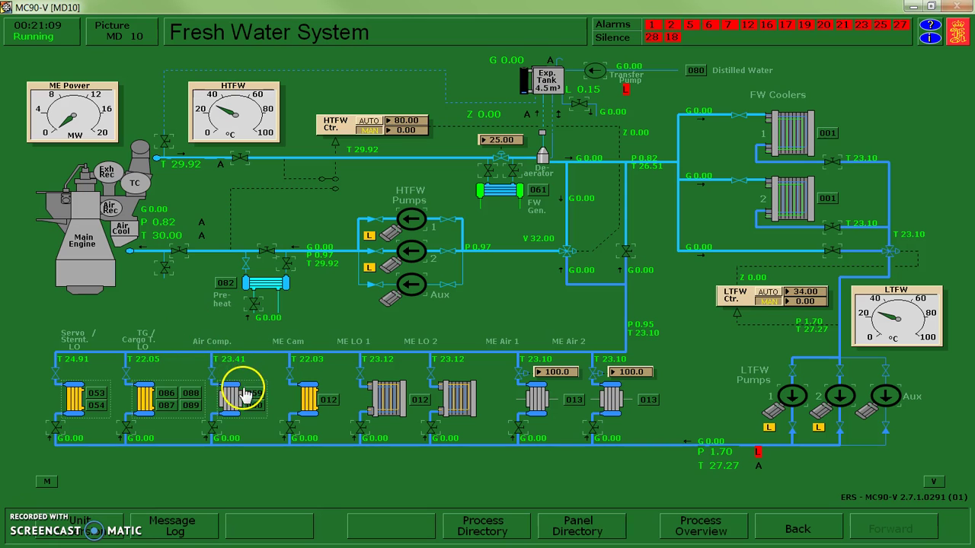
pyautogui.click(211, 432)
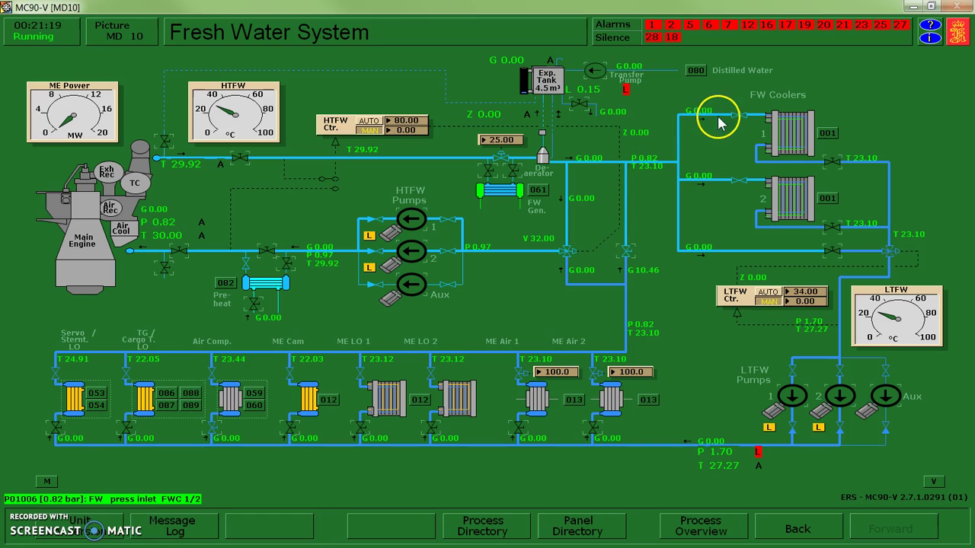
pyautogui.click(831, 166)
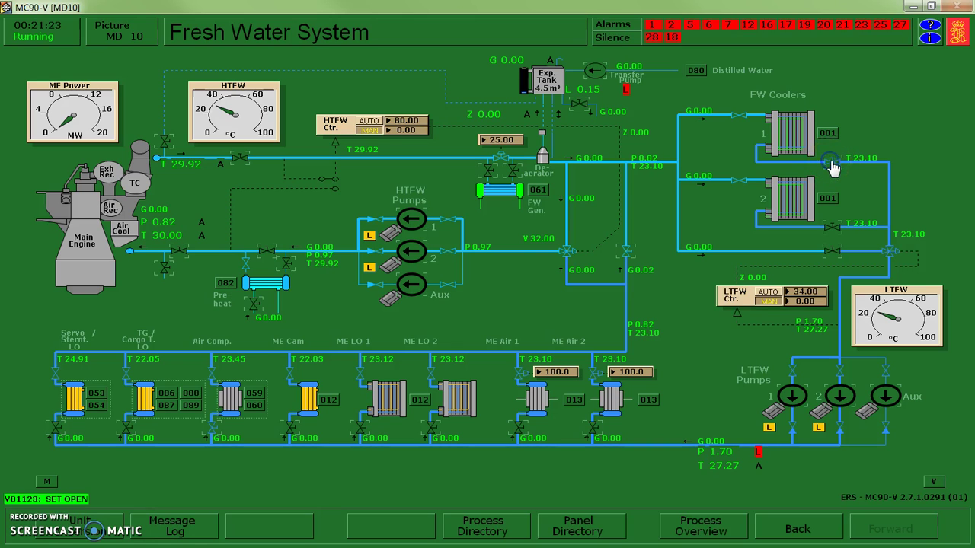
pyautogui.click(866, 161)
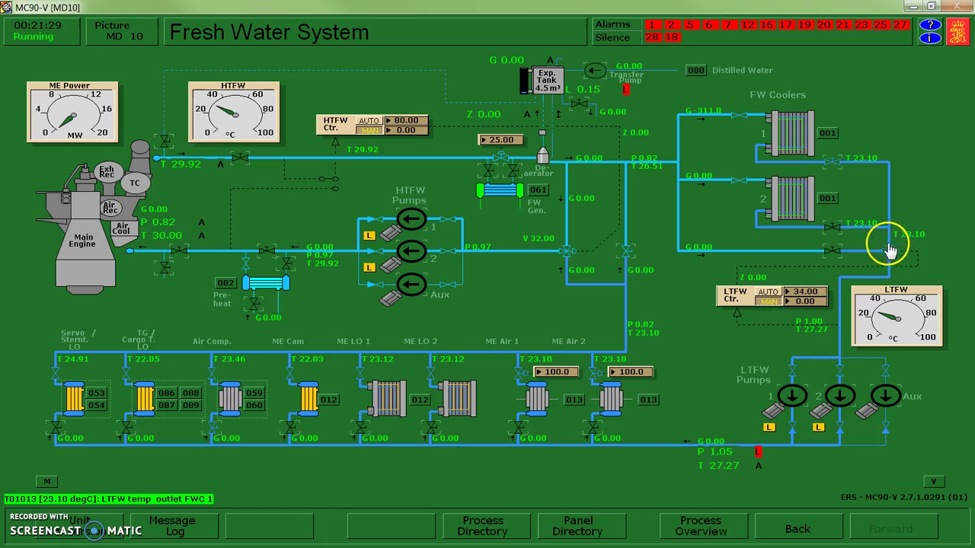
pyautogui.click(832, 253)
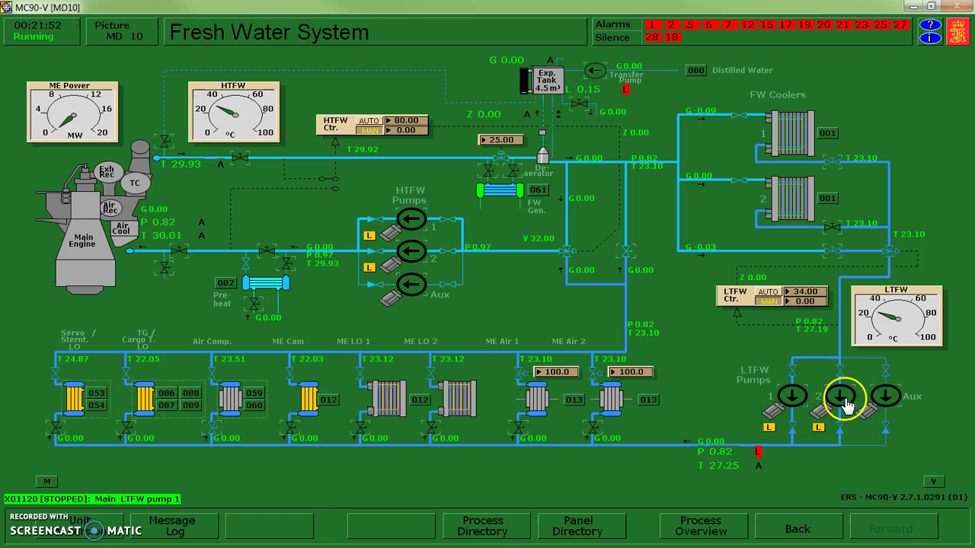
# - Start the auxiliary, No. 2 and No. 1 LTFW pumps and check the LTFW controller output
pyautogui.click(885, 397)
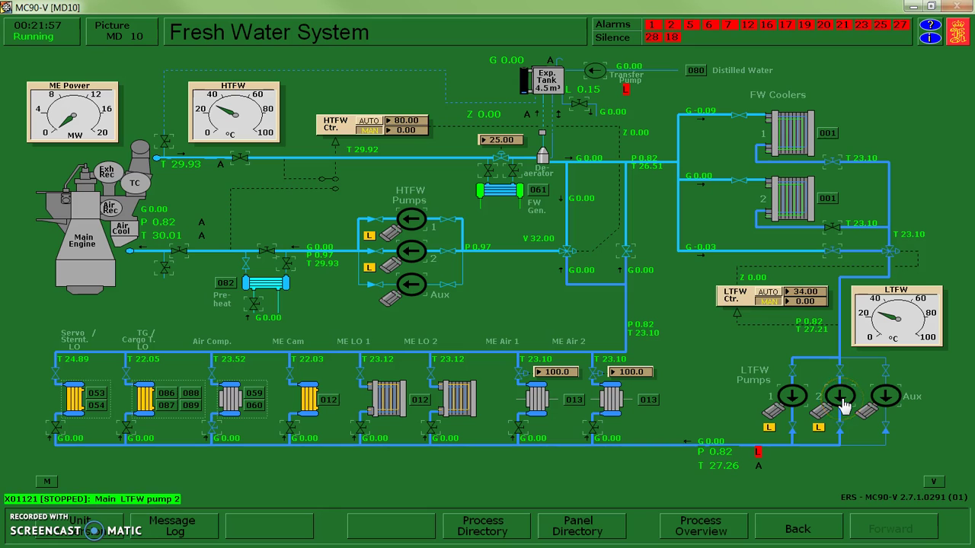
pyautogui.click(840, 397)
pyautogui.click(792, 397)
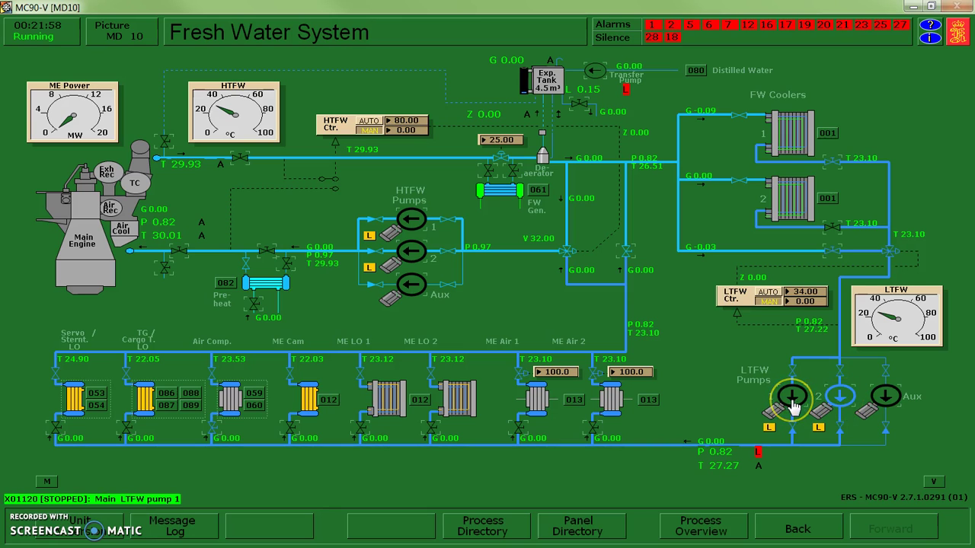
pyautogui.click(793, 398)
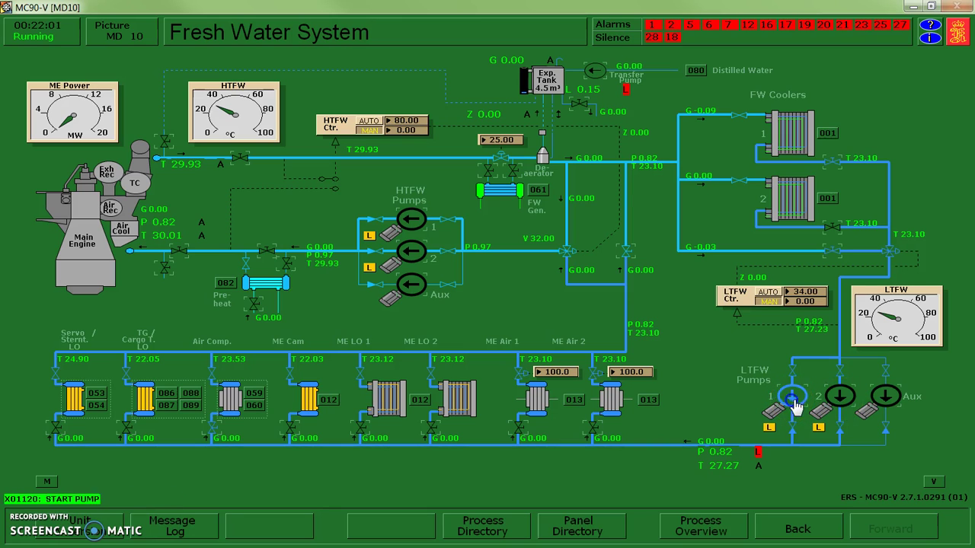
pyautogui.click(713, 397)
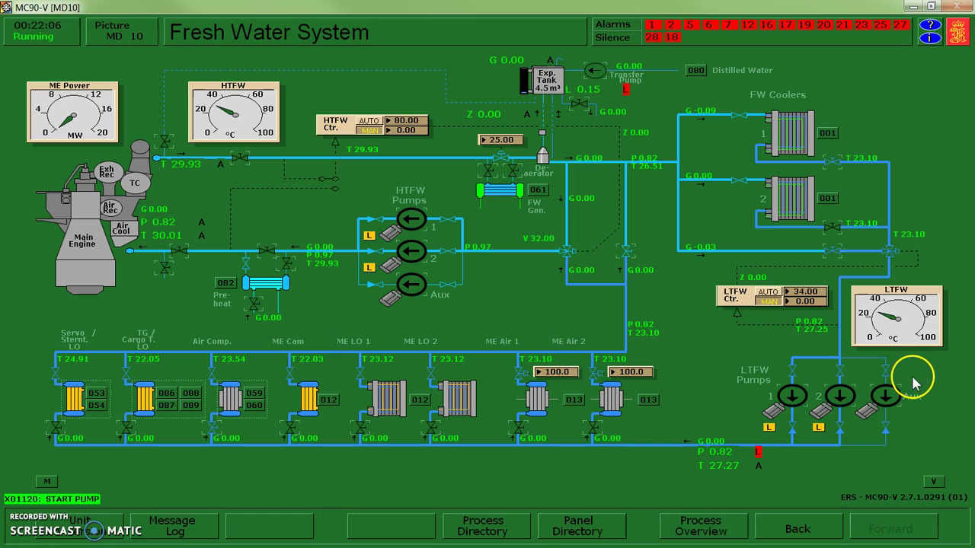
pyautogui.click(793, 399)
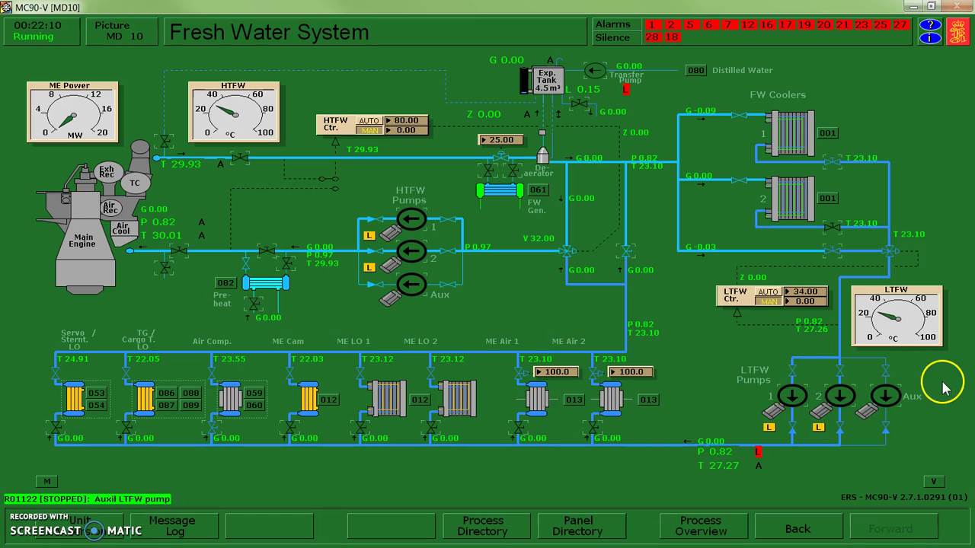
pyautogui.click(792, 303)
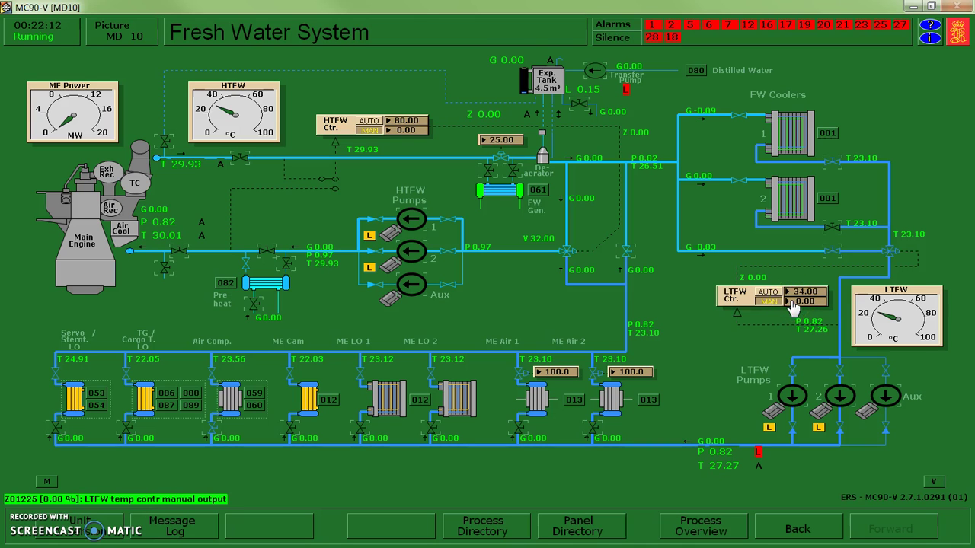
pyautogui.press('F1')
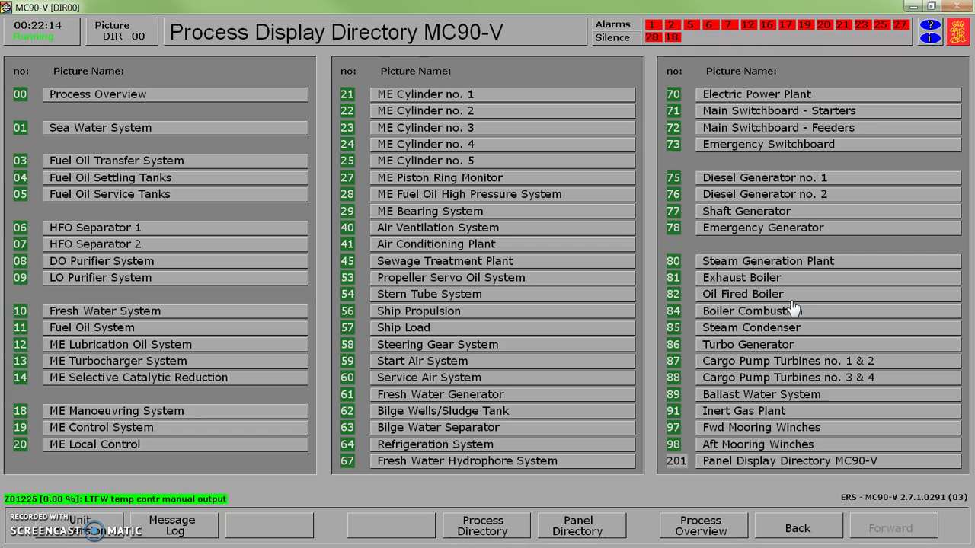
# - Open picture MD 71, Main Switchboard – Starters, via the Electric Power Plant picture
pyautogui.click(761, 115)
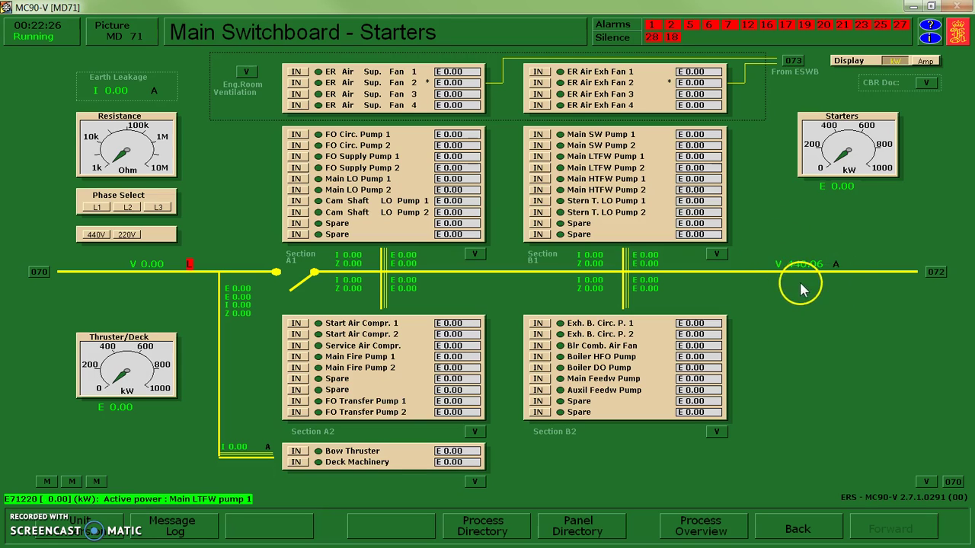
pyautogui.click(42, 271)
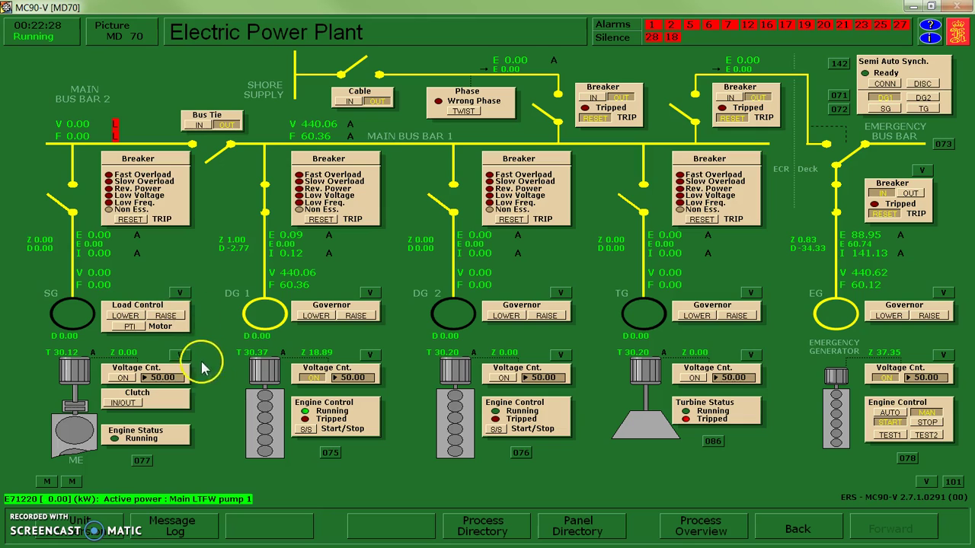
pyautogui.click(678, 138)
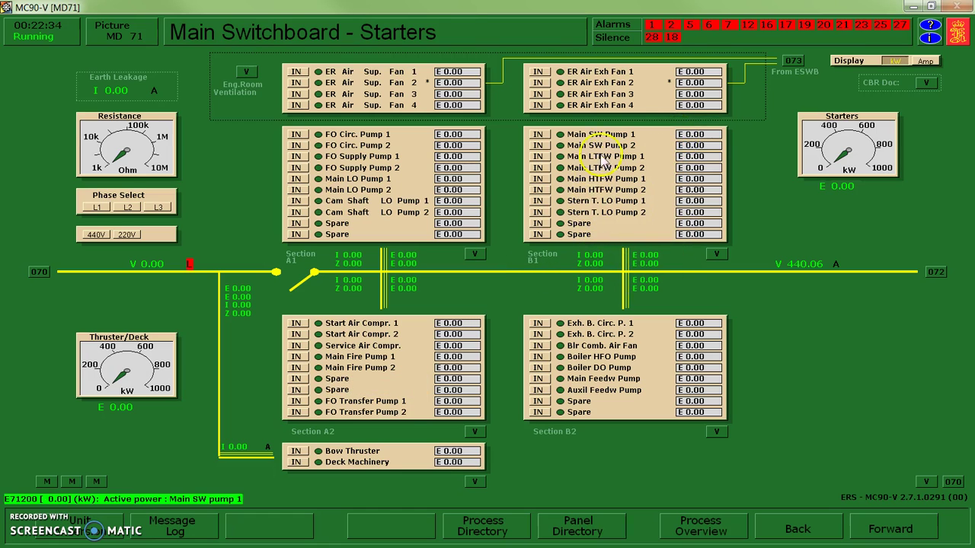
# - Switch in Main LTFW pump 1, Main SW pump 1 and ER air supply/exhaust fans 1 and 2
pyautogui.click(538, 157)
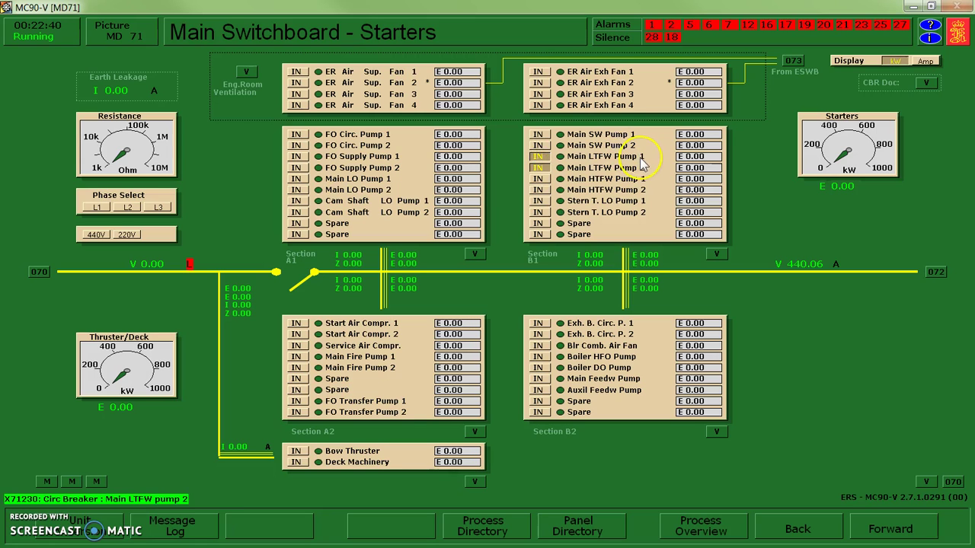
pyautogui.click(538, 136)
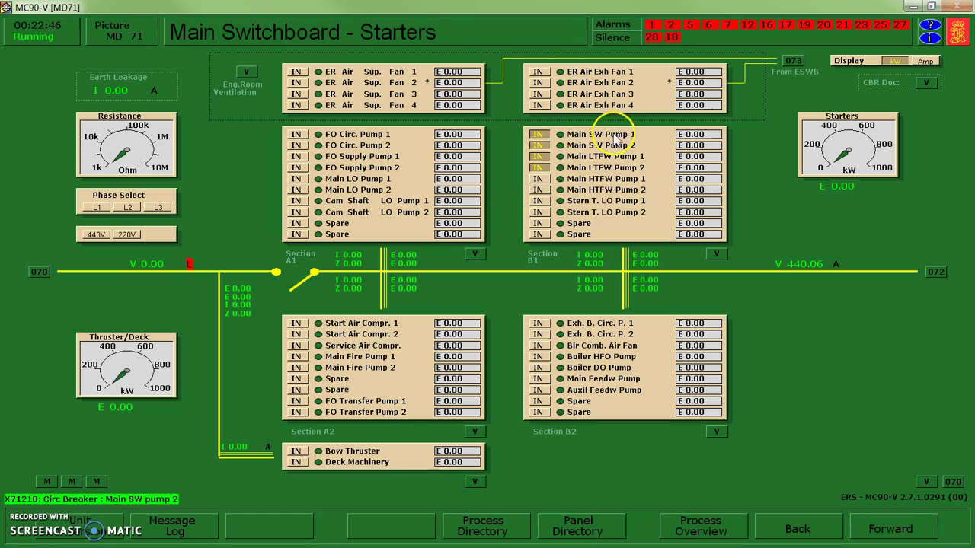
pyautogui.click(543, 86)
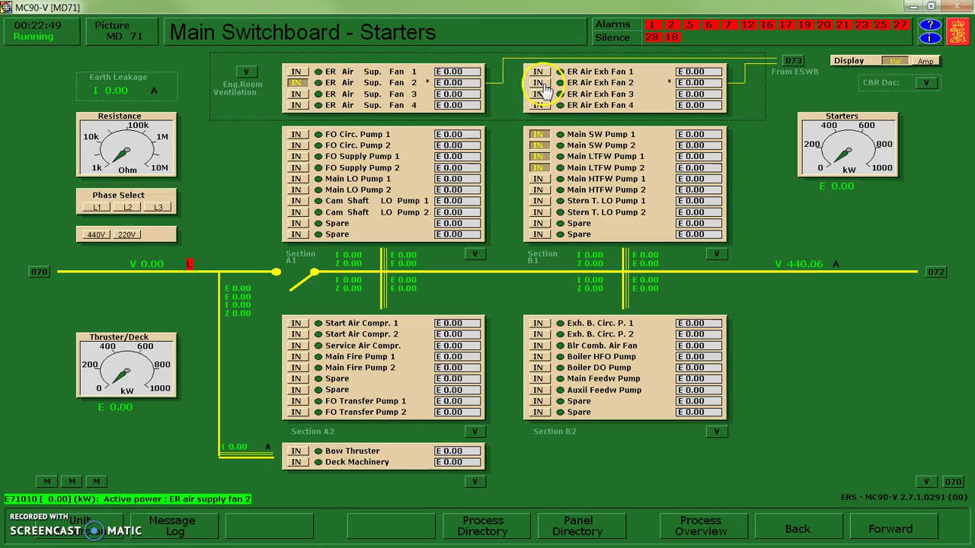
pyautogui.click(515, 79)
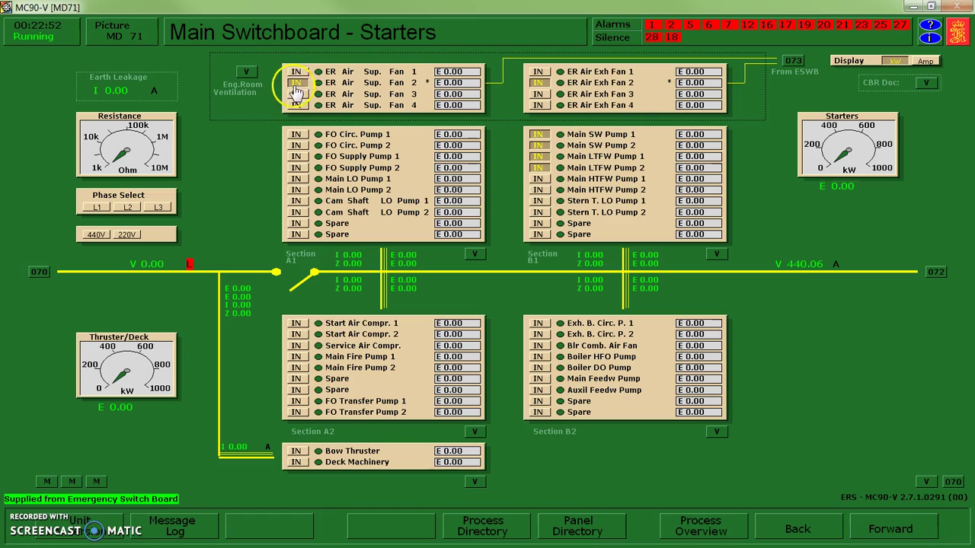
pyautogui.click(382, 79)
pyautogui.click(466, 94)
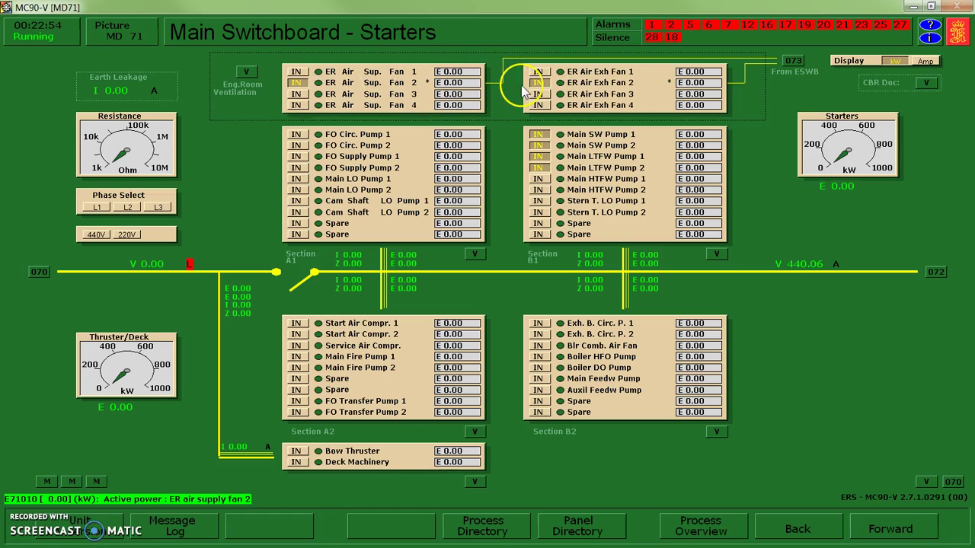
pyautogui.click(296, 71)
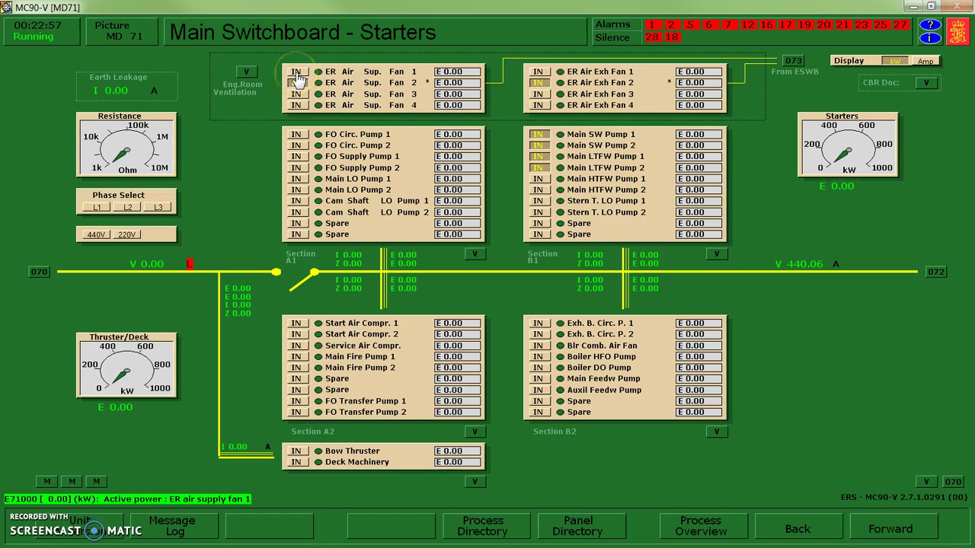
pyautogui.click(297, 83)
pyautogui.click(438, 72)
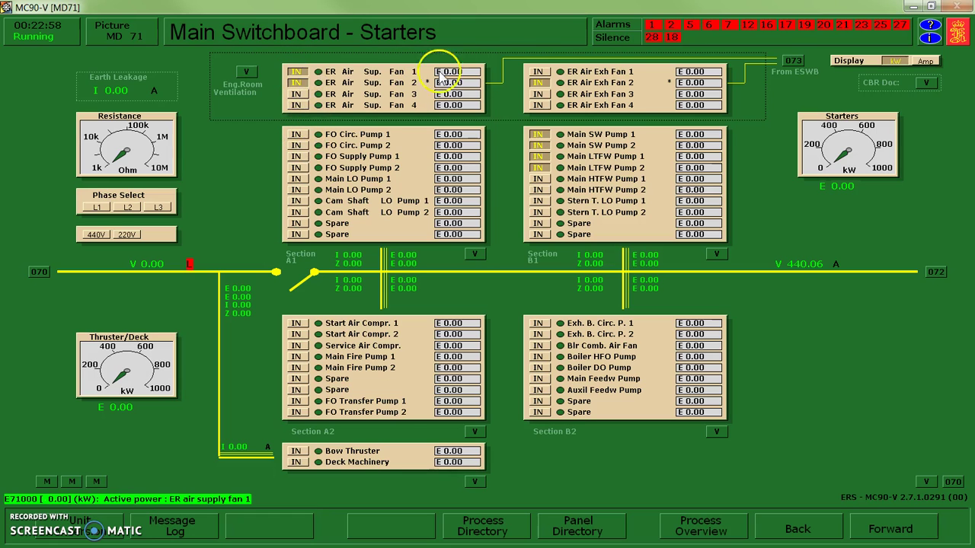
pyautogui.click(537, 71)
pyautogui.click(295, 137)
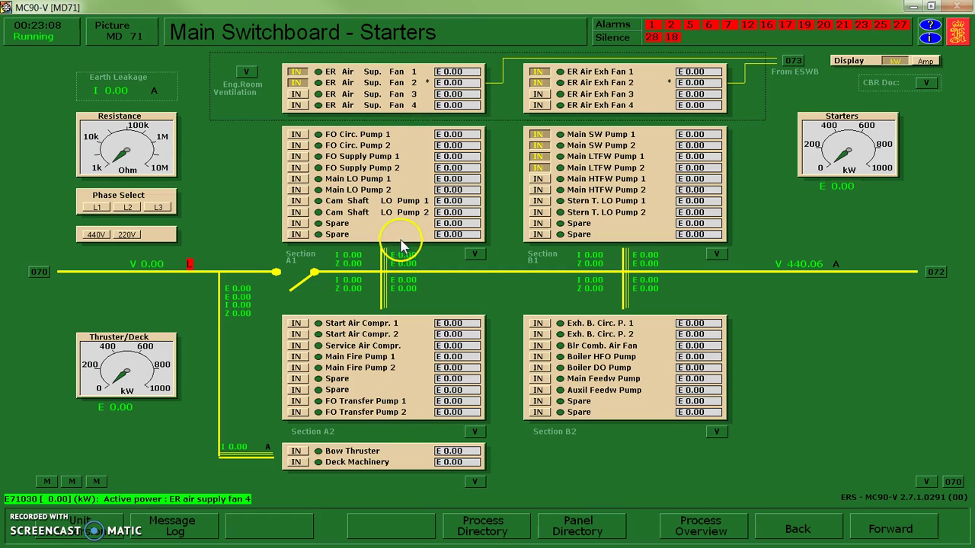
# - Switch in starting air compressor 1, the service air compressor and Main Fire Pumps 1 and 2
pyautogui.click(298, 324)
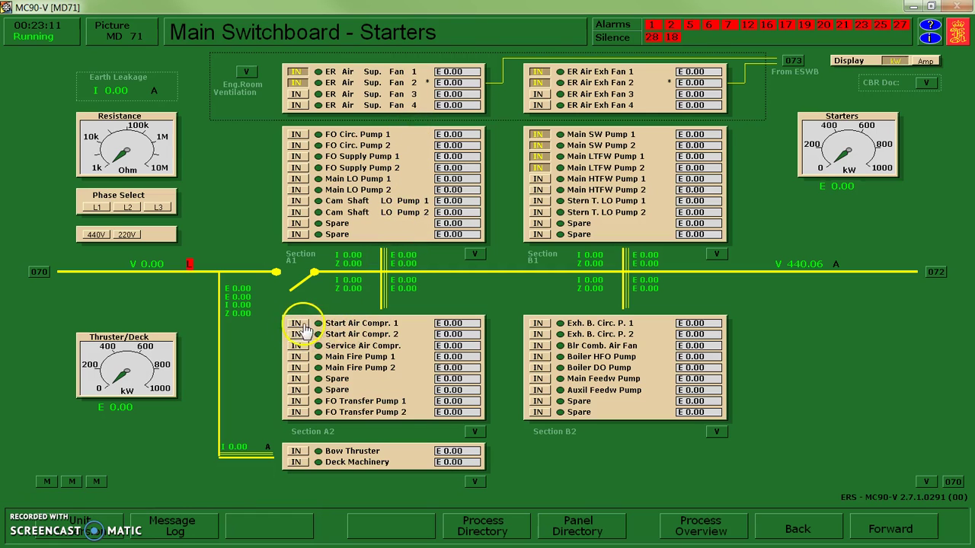
pyautogui.click(298, 346)
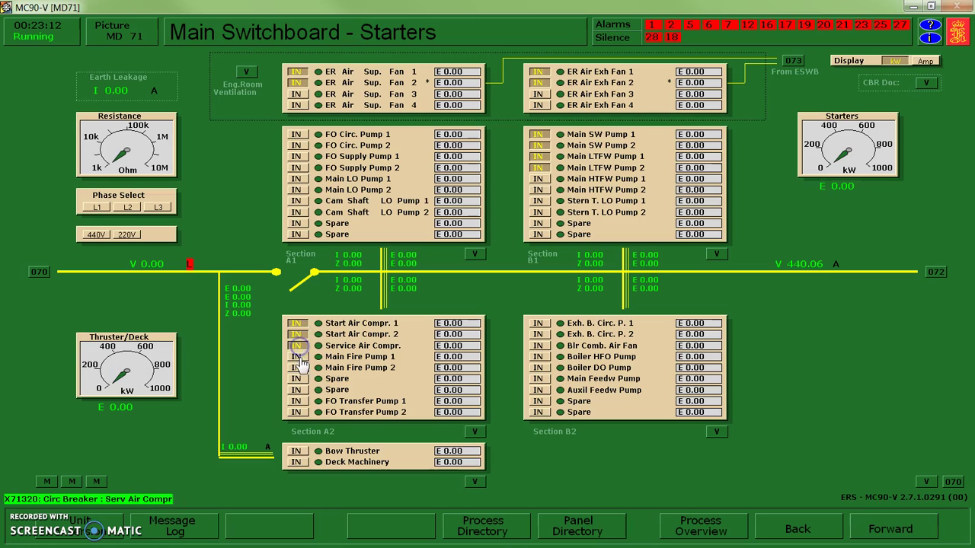
pyautogui.click(298, 357)
pyautogui.click(298, 368)
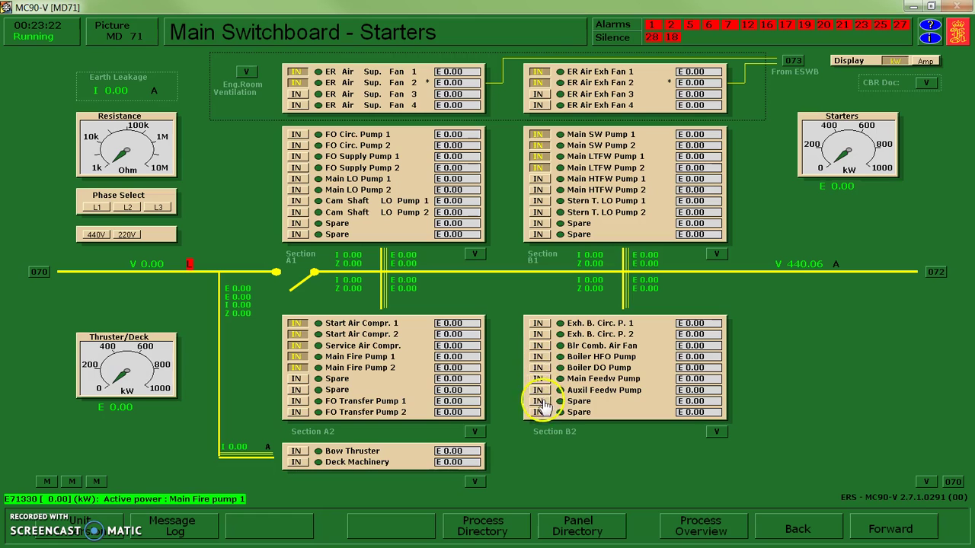
# - Open Main Switchboard – Feeders (072) and check the marine growth protection feeder's active power
pyautogui.click(936, 273)
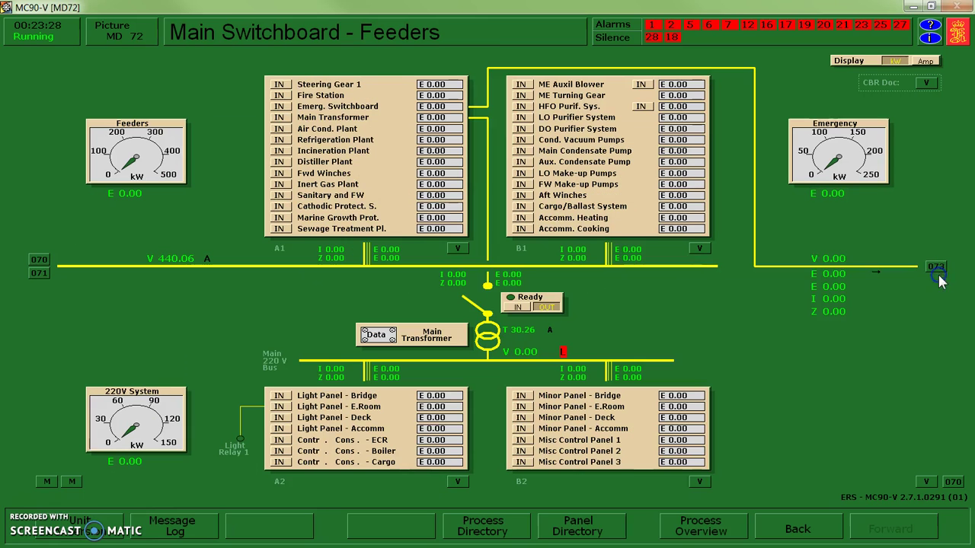
pyautogui.click(288, 86)
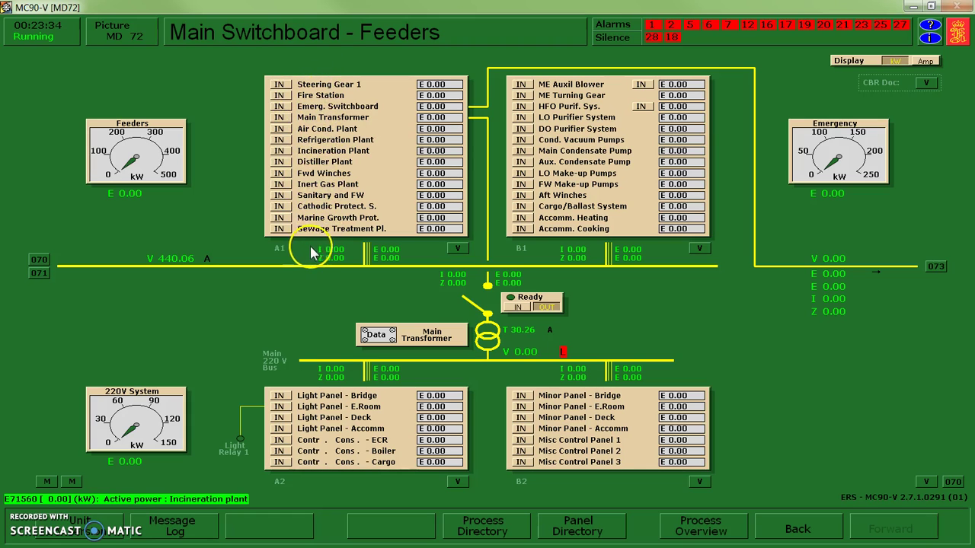
pyautogui.click(335, 218)
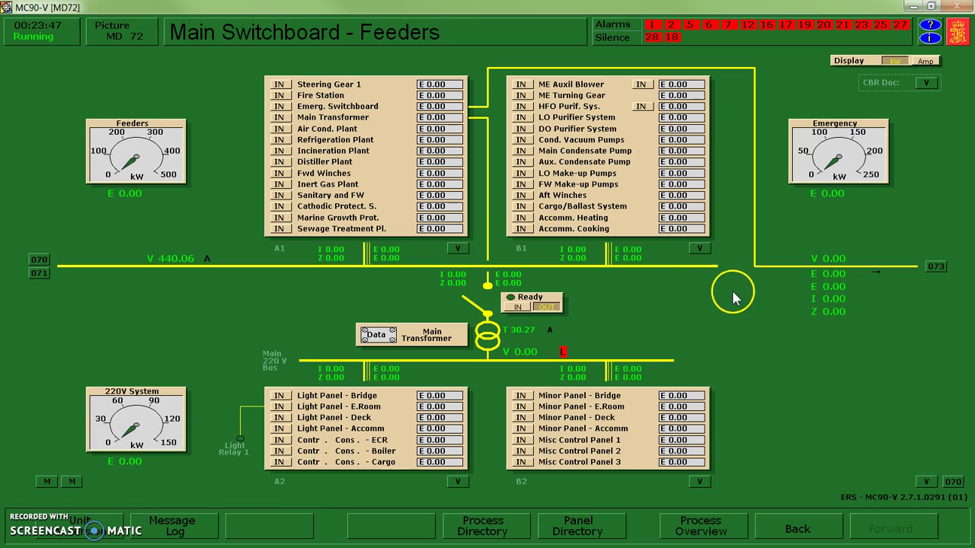
# - Start LTFW pump 1 on the Fresh Water System and check its discharge pressure
pyautogui.rightClick(545, 220)
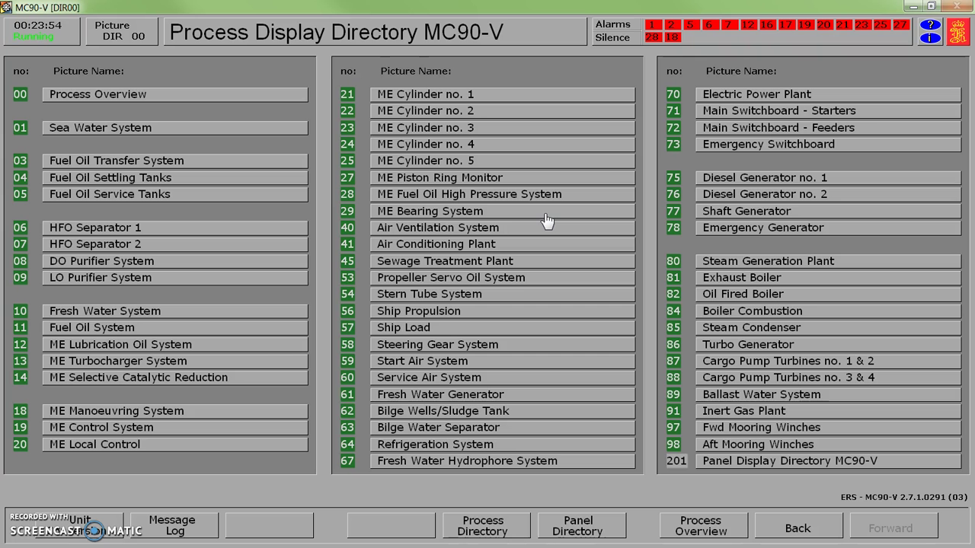
pyautogui.click(77, 314)
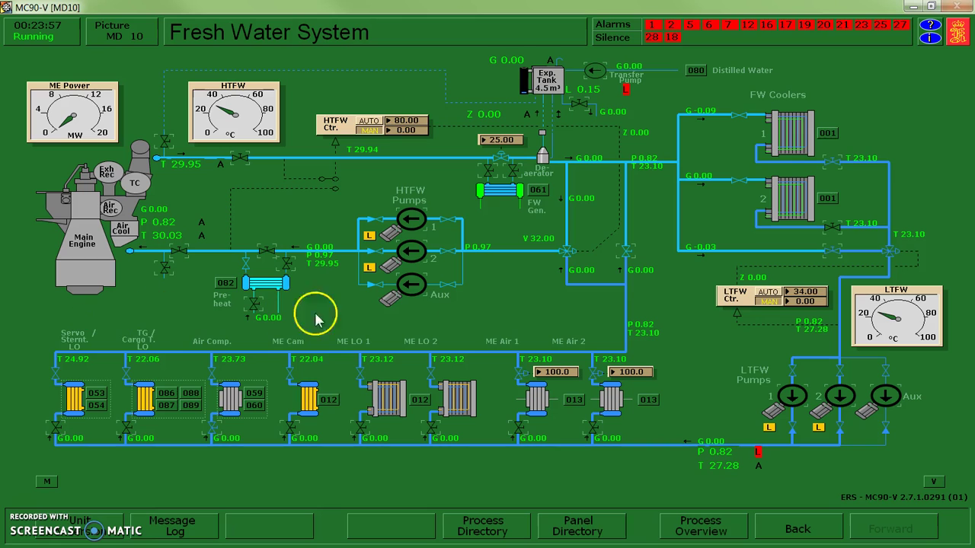
pyautogui.click(795, 397)
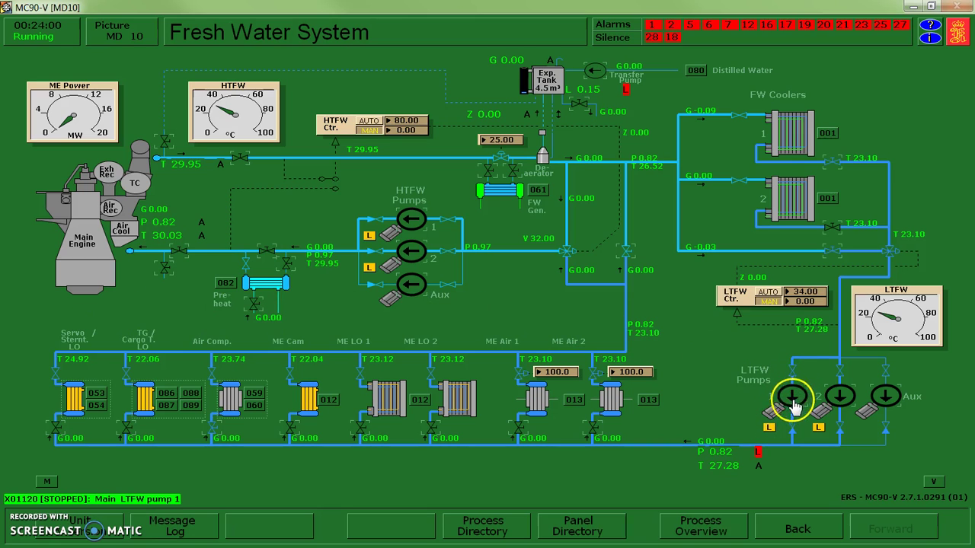
pyautogui.click(760, 453)
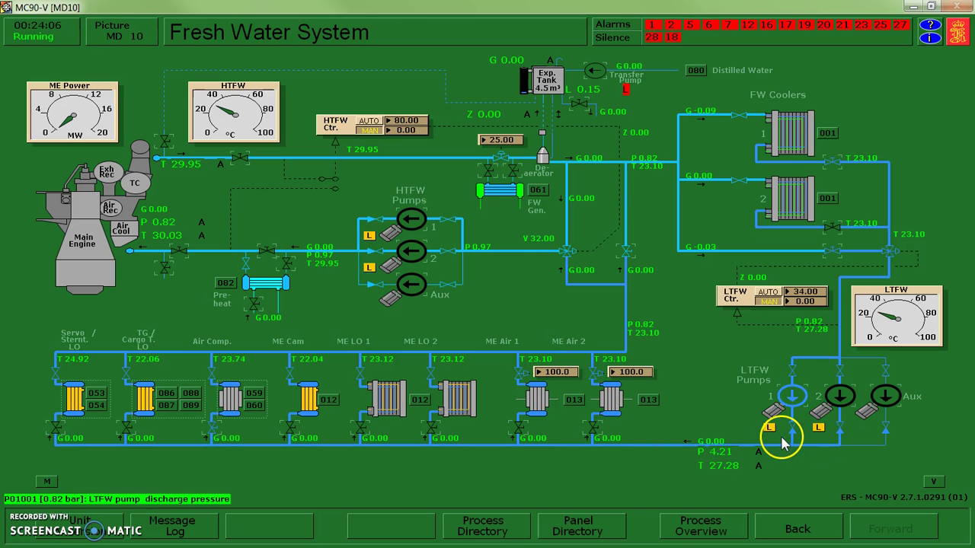
# - Switch the LTFW pumps from local to remote control
pyautogui.click(821, 431)
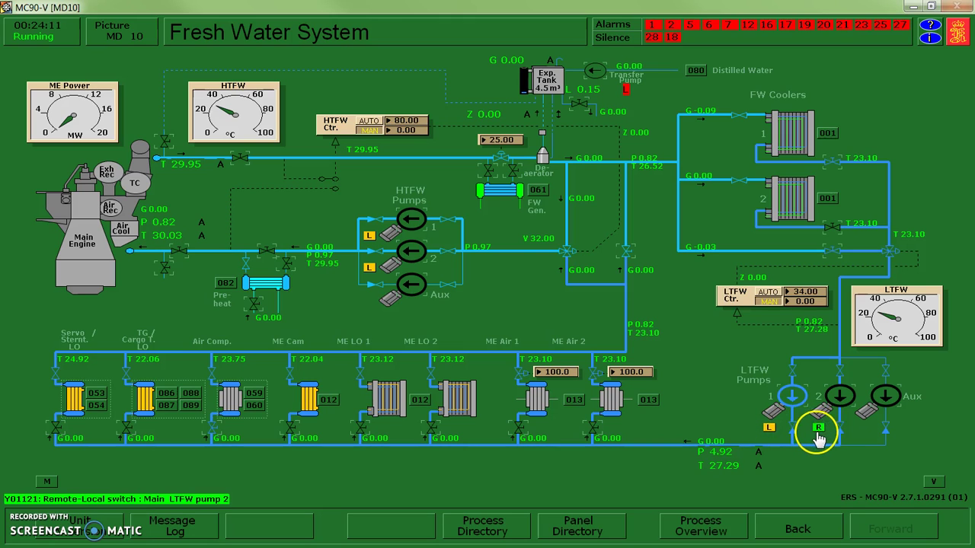
pyautogui.click(819, 430)
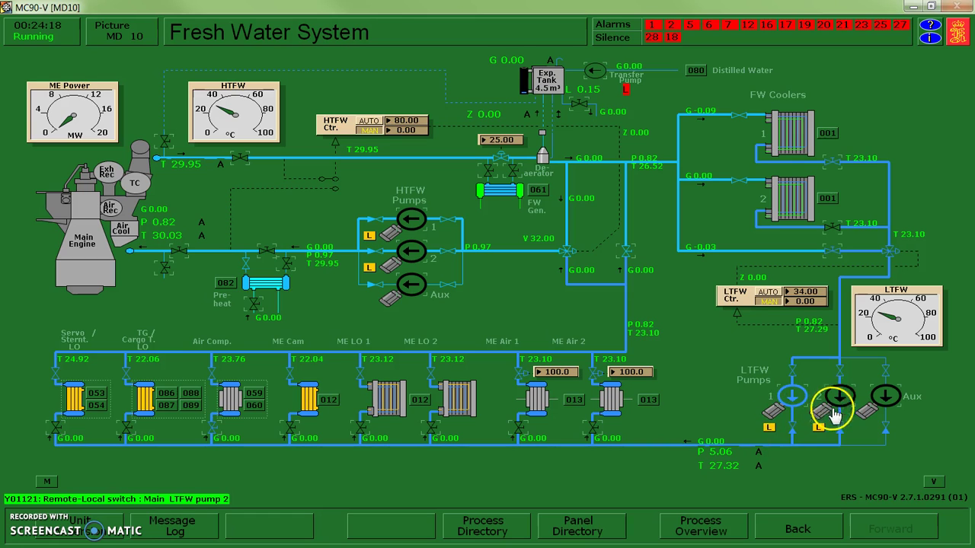
pyautogui.click(822, 434)
pyautogui.click(822, 434)
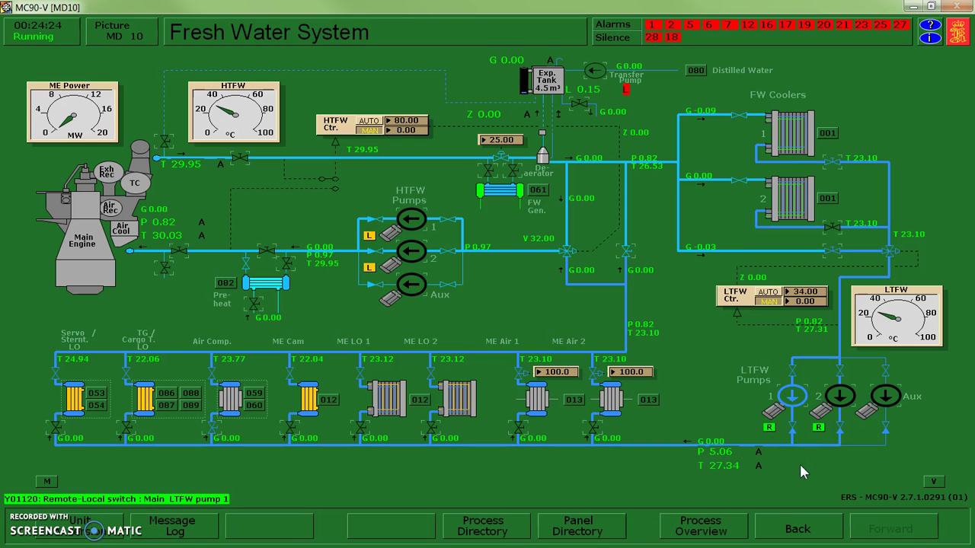
pyautogui.press('F2')
pyautogui.click(789, 460)
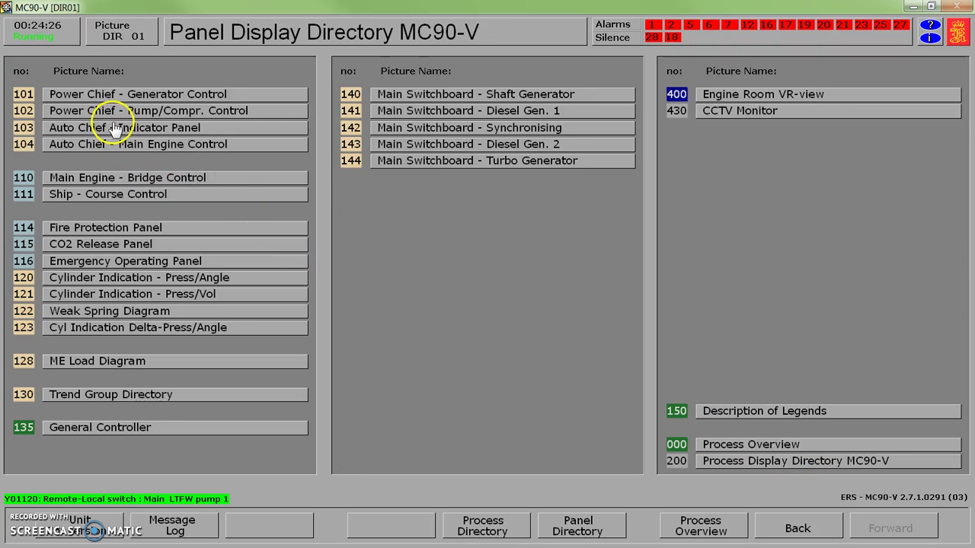
# - Put the Low Temp FW Pumps on AUTO in 102 Power Chief Pump/Compr. Control
pyautogui.click(125, 111)
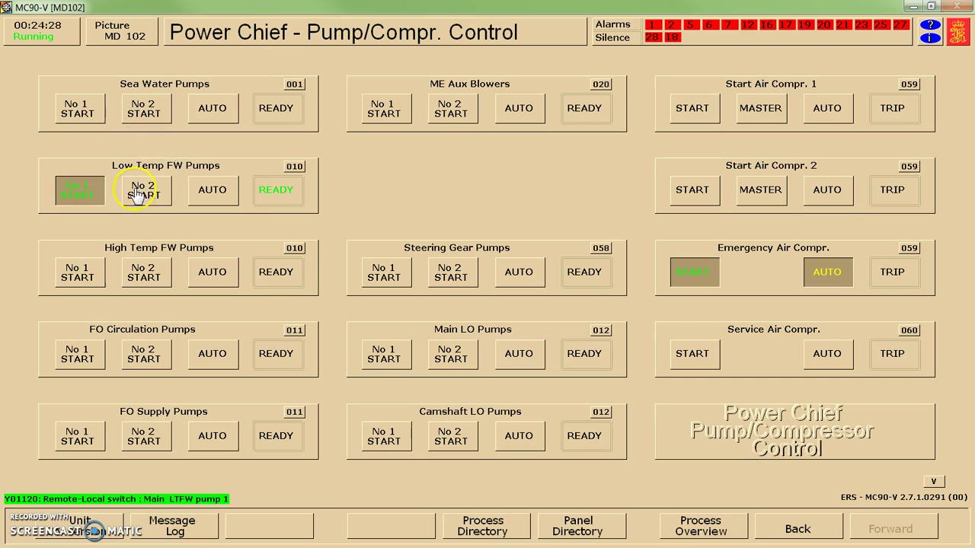
pyautogui.click(217, 194)
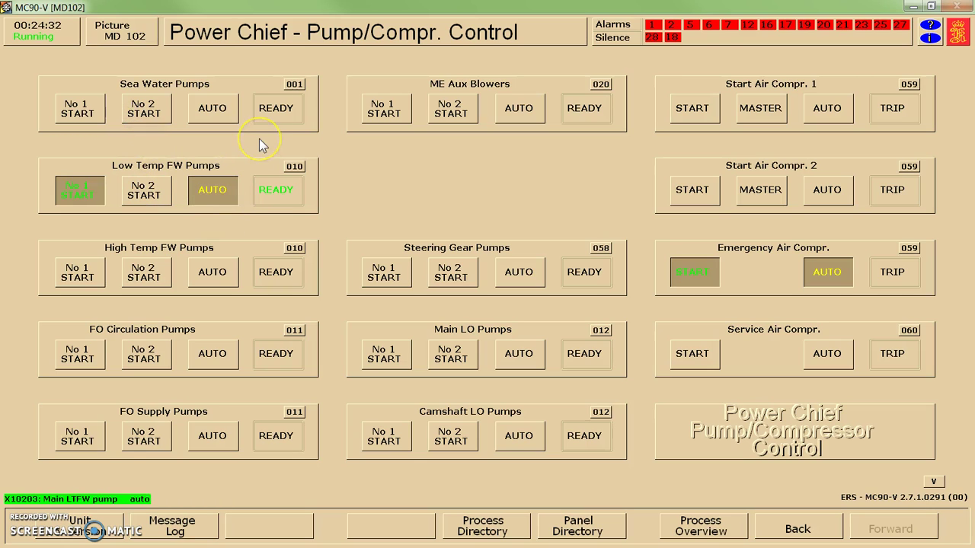
pyautogui.click(295, 86)
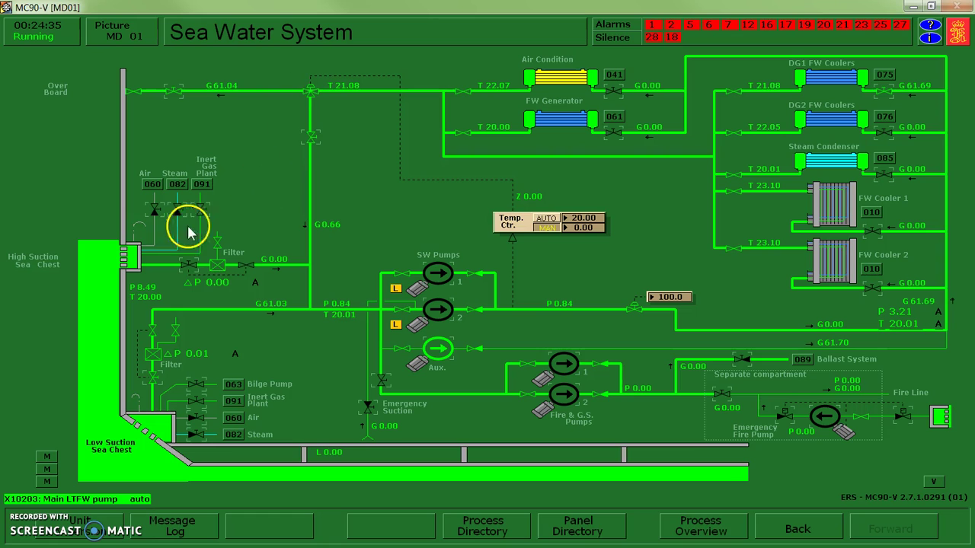
# - Set Main SW pumps 1 and 2 to remote and stop the auxiliary SW pump
pyautogui.click(395, 325)
pyautogui.click(394, 291)
pyautogui.click(438, 349)
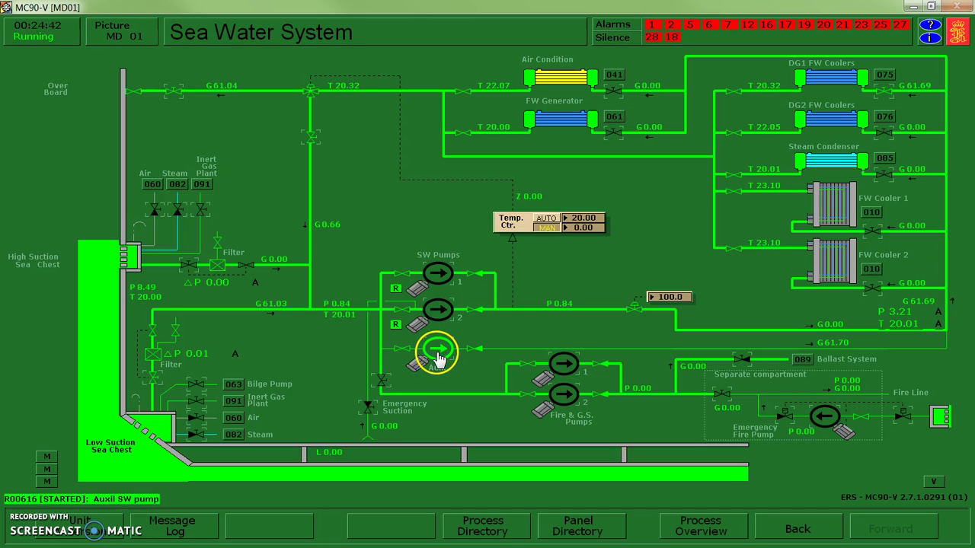
pyautogui.click(438, 350)
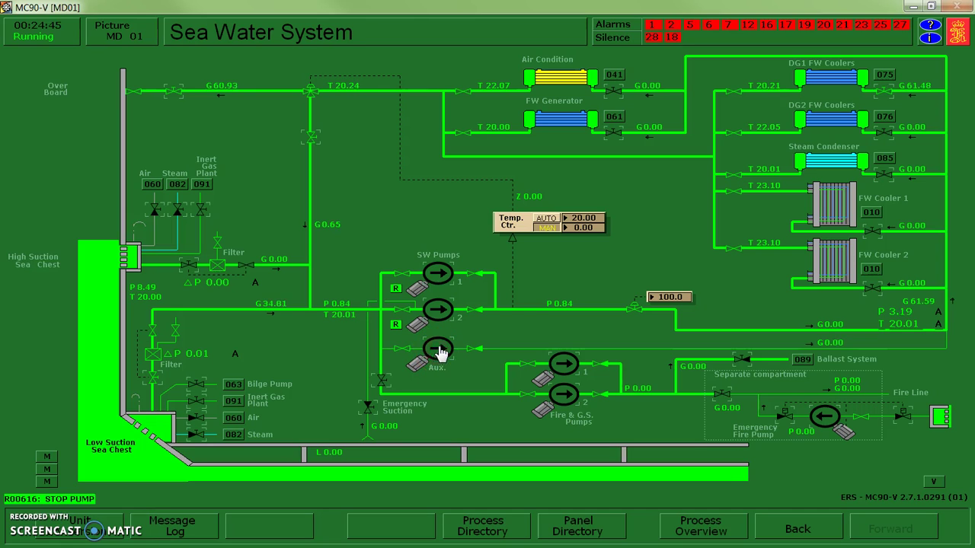
# - Put the sea water pumps on AUTO and start Main SW pump 1
pyautogui.click(402, 281)
pyautogui.click(227, 111)
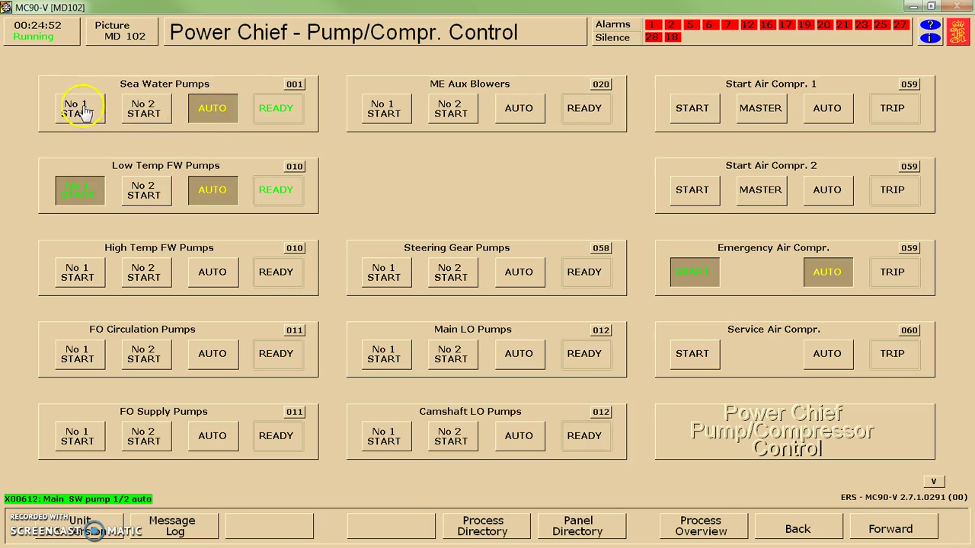
pyautogui.click(294, 86)
pyautogui.click(436, 274)
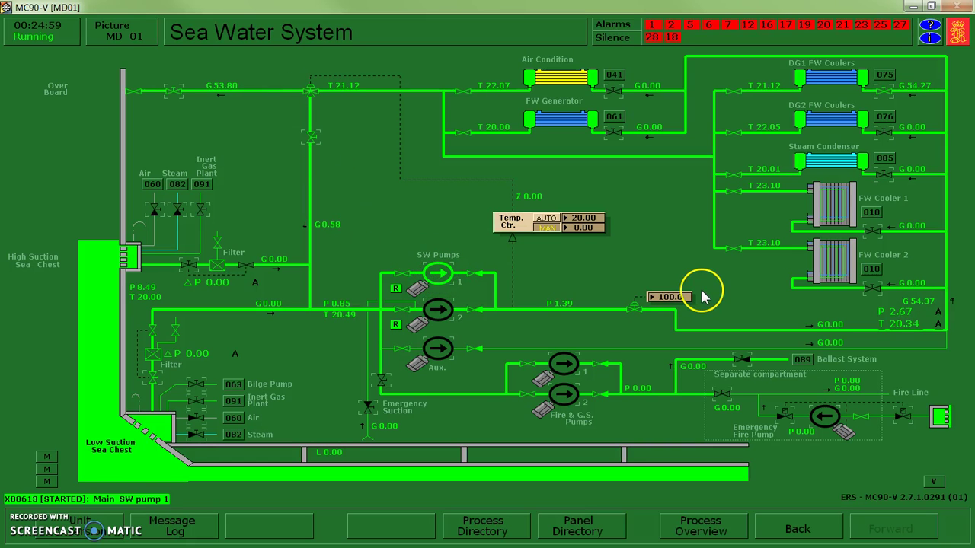
# - Check the FW Cooler 1 sea water valve, then switch to the Fresh Water System diagram
pyautogui.click(873, 228)
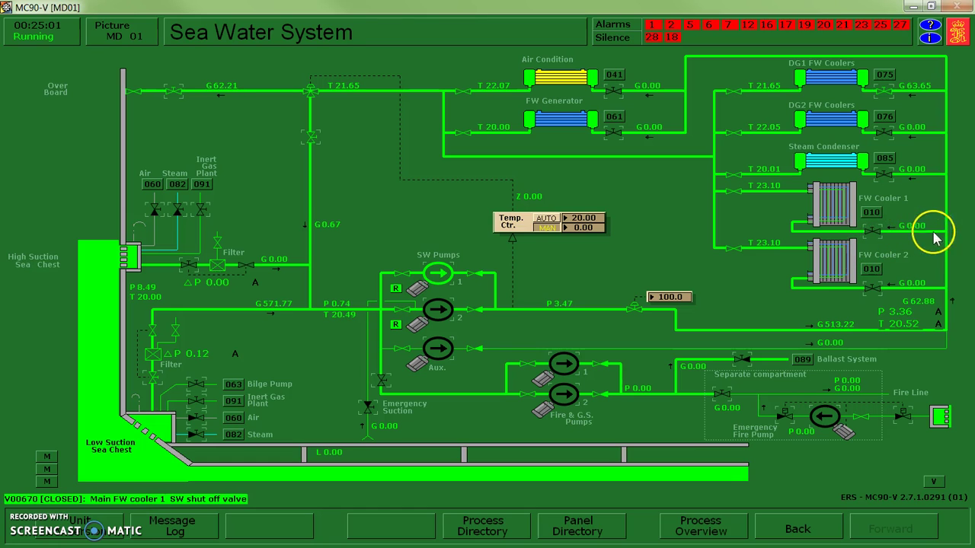
pyautogui.click(872, 214)
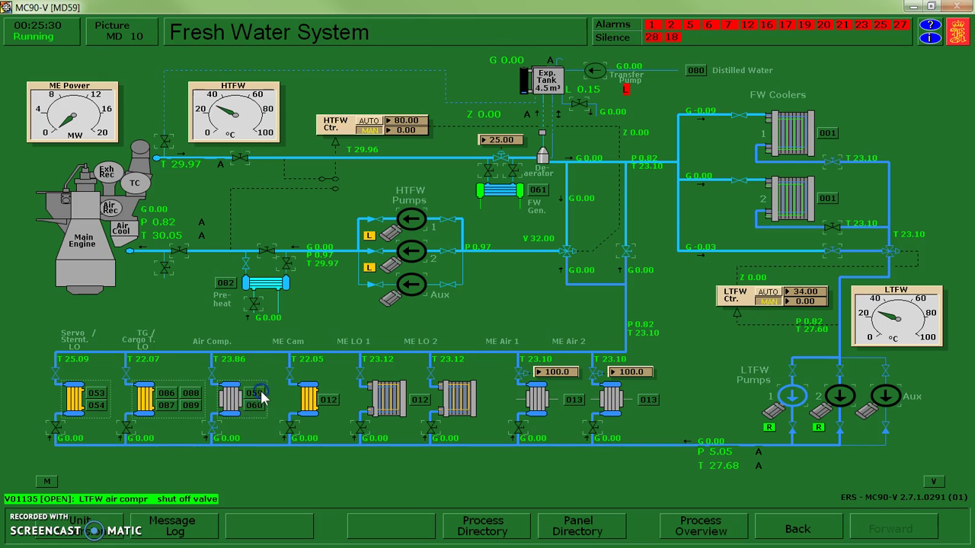
# - Open cooling water to start air coolers 1 and 2 and the service air cooler, reading 37.46
pyautogui.click(261, 397)
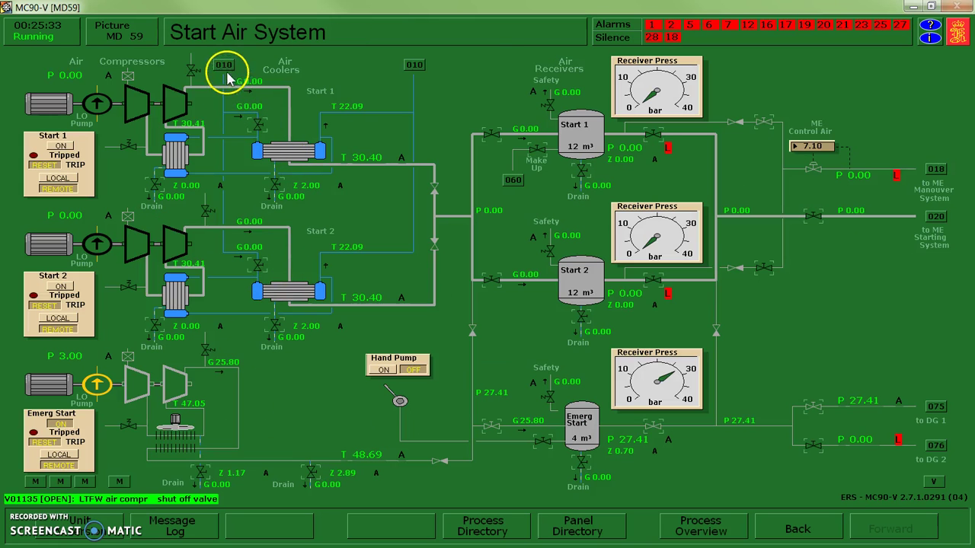
pyautogui.click(260, 126)
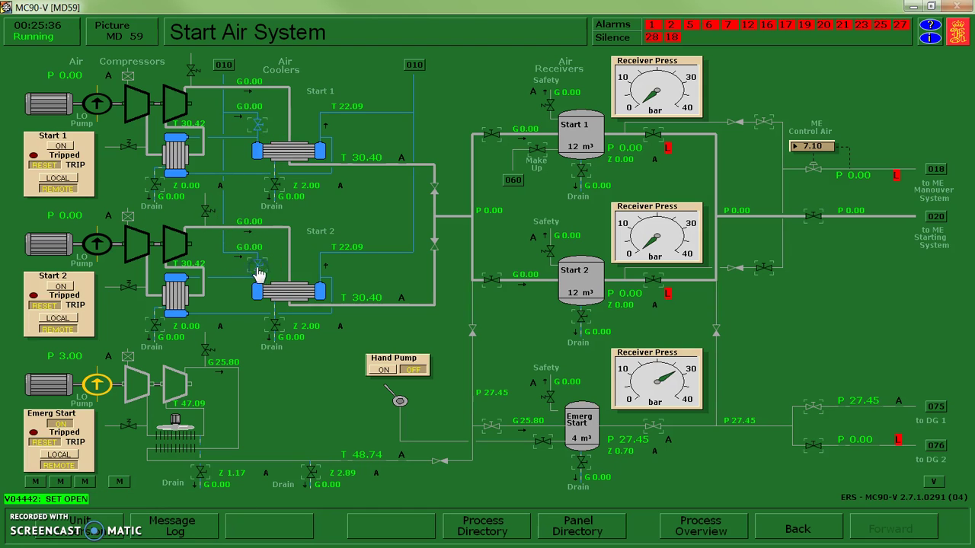
pyautogui.click(266, 210)
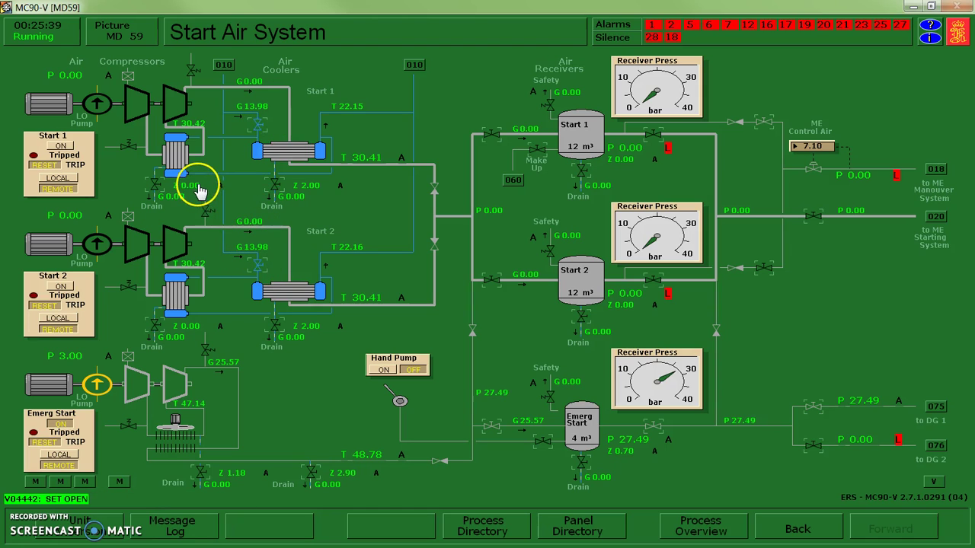
pyautogui.press('pagedown')
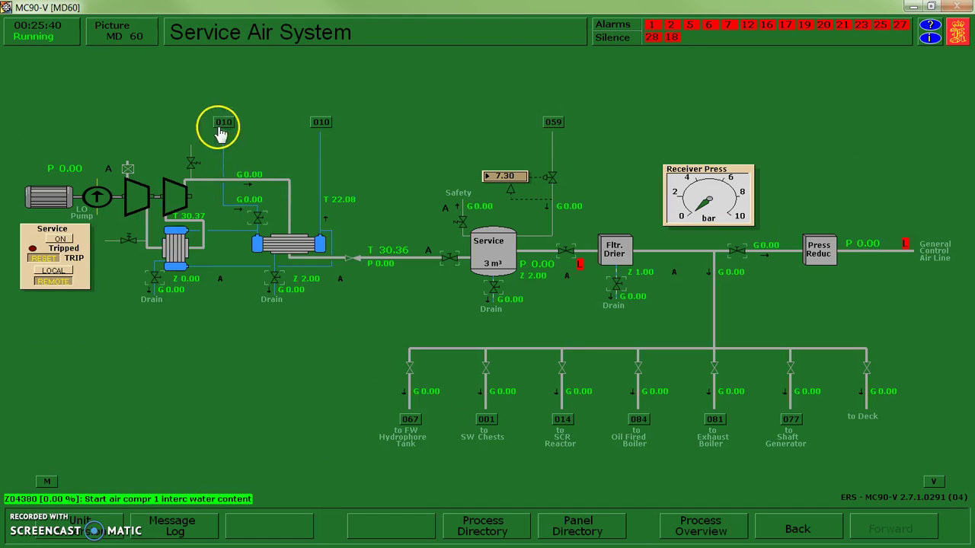
pyautogui.click(259, 218)
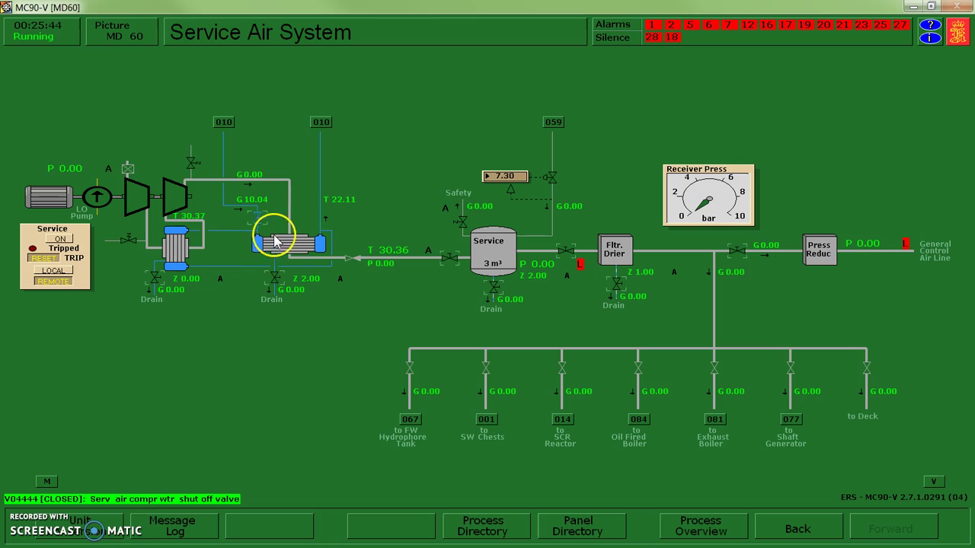
pyautogui.hotkey('alt', 'Left')
pyautogui.hotkey('alt', 'Left')
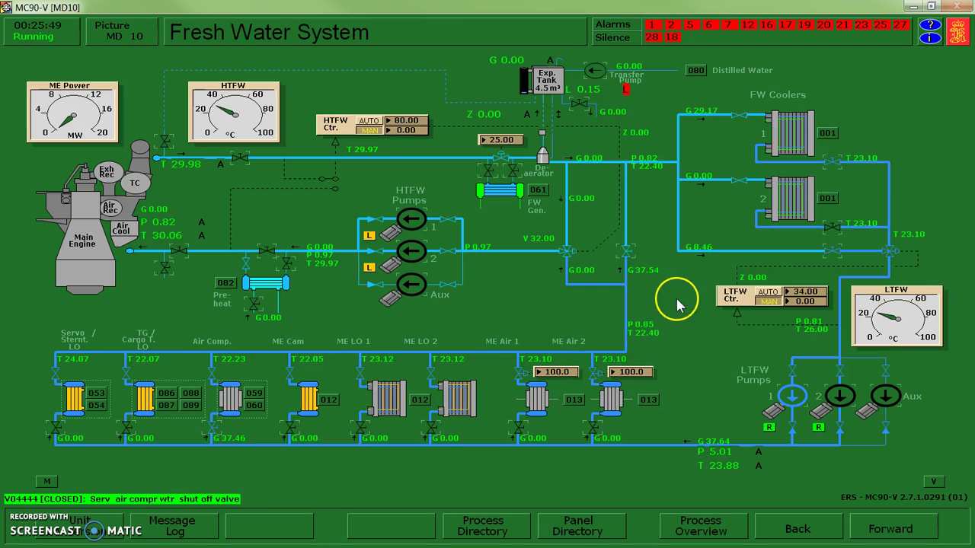
# - Jump via FW Cooler 1's 001 tag and open its SW shut-off valve, flow reading 961.40
pyautogui.moveTo(653, 274)
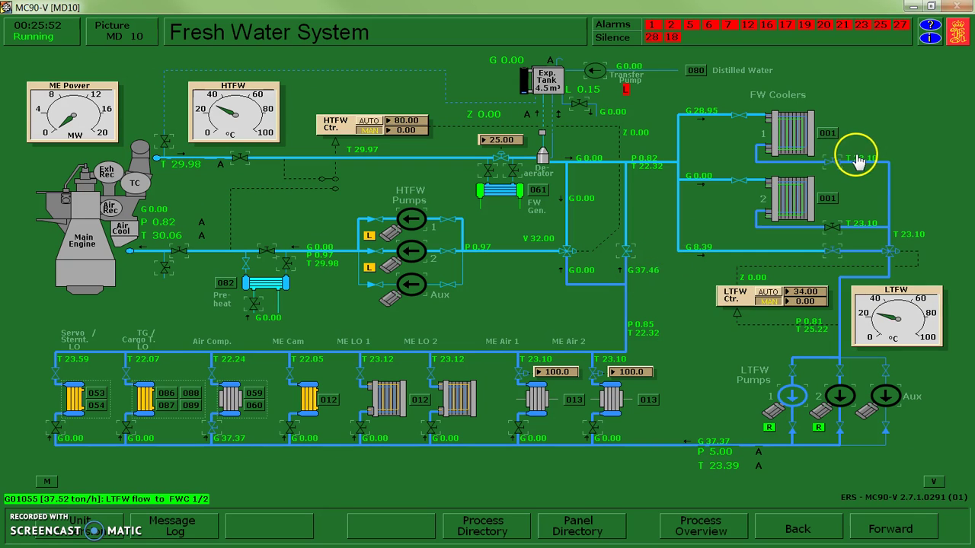
pyautogui.moveTo(856, 163)
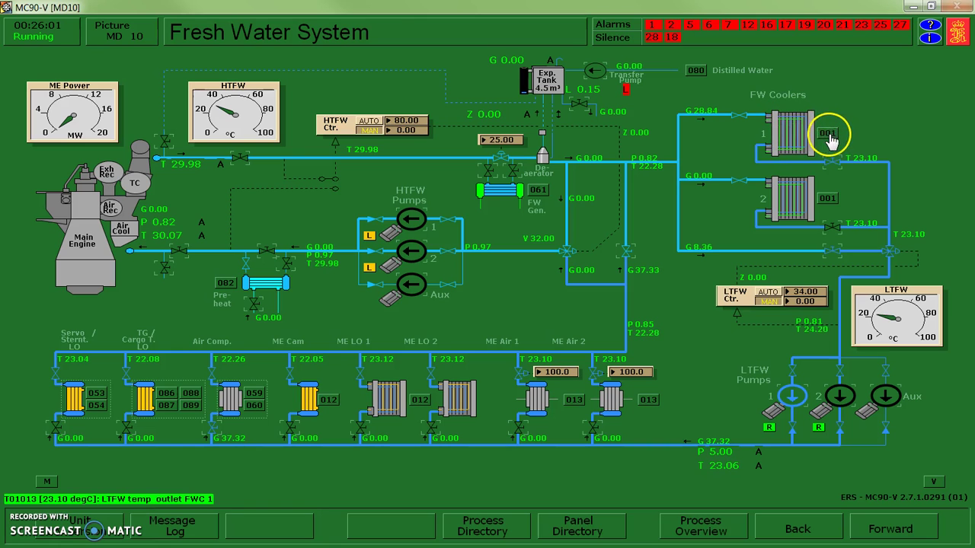
pyautogui.click(829, 134)
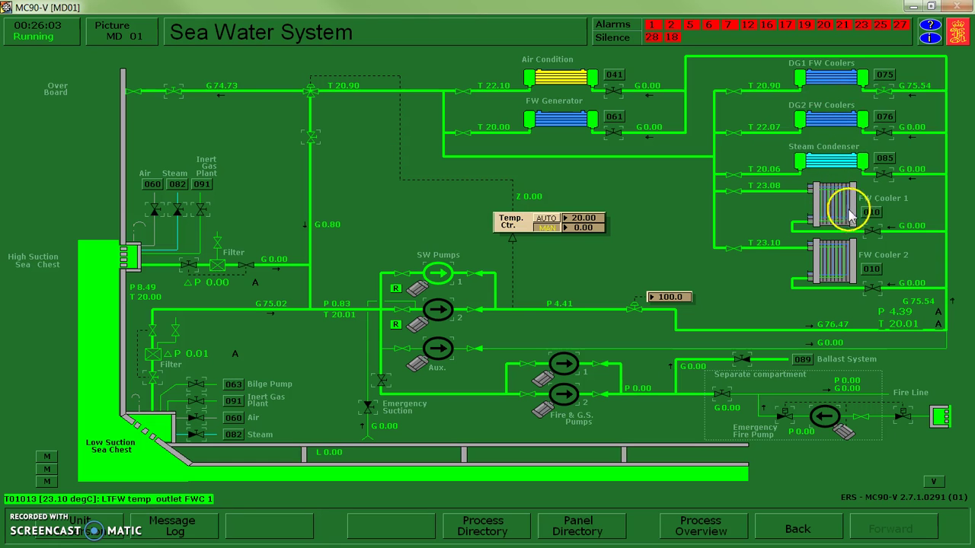
pyautogui.click(874, 230)
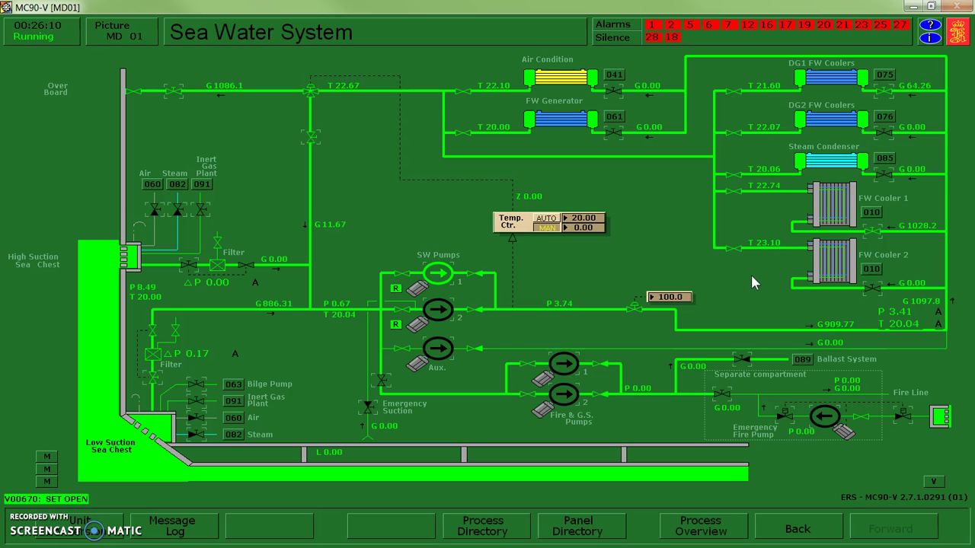
pyautogui.click(869, 213)
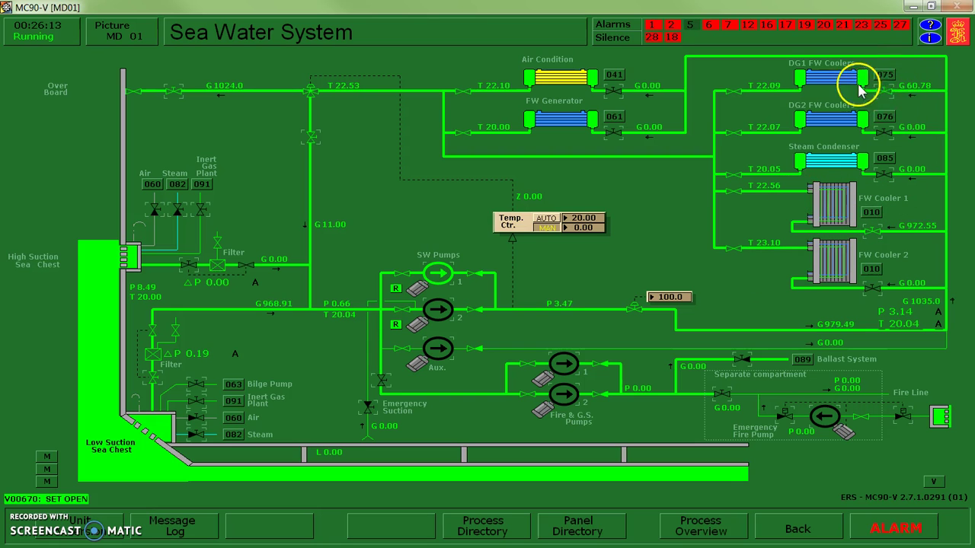
# - Acknowledge alarm T01015 in the group 5 alarm list, check expansion tank level L01150, then close the list
pyautogui.click(690, 30)
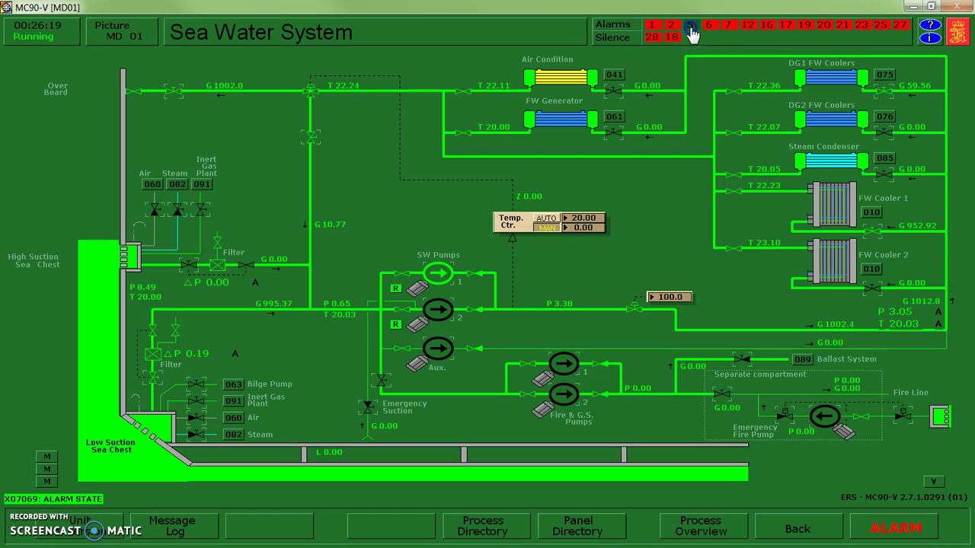
pyautogui.click(690, 31)
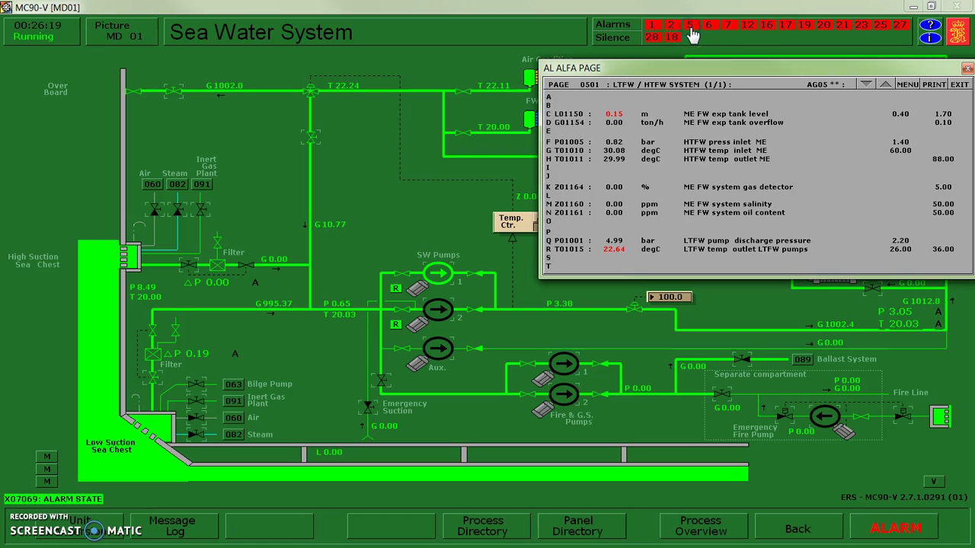
pyautogui.click(613, 256)
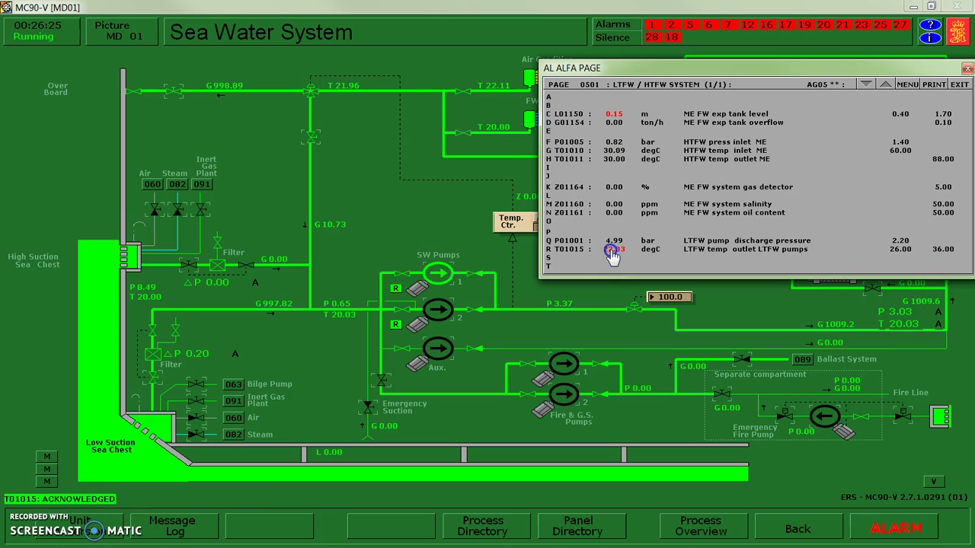
pyautogui.click(618, 116)
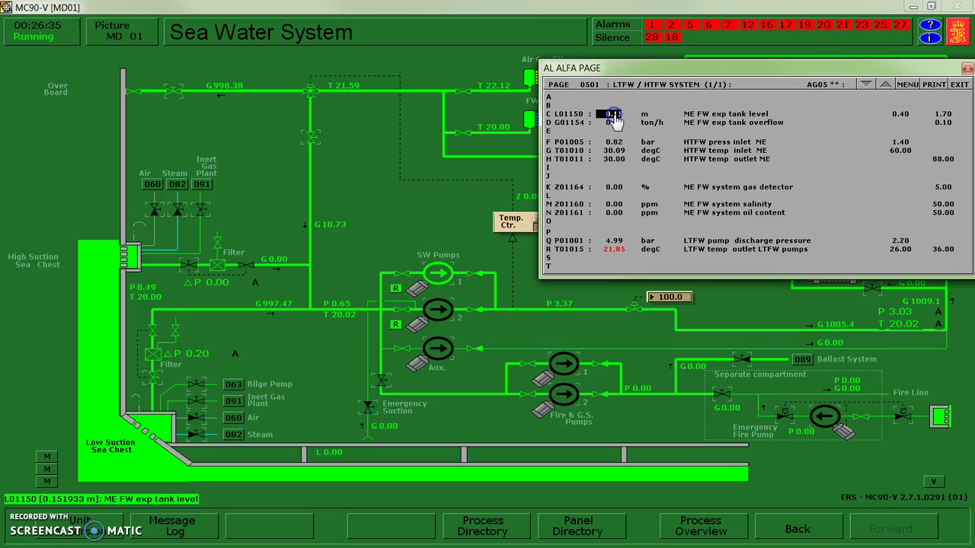
pyautogui.click(966, 70)
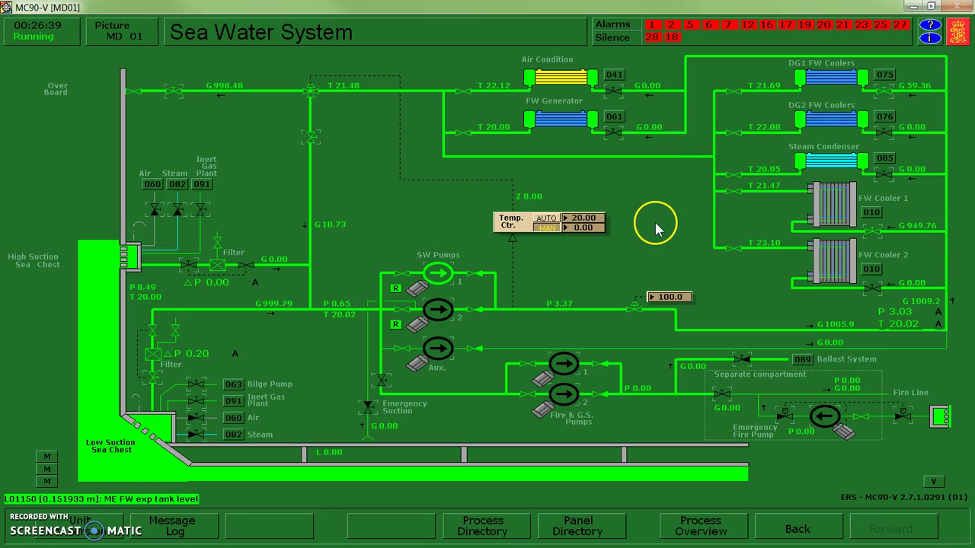
# - Put the LTFW temperature controller in manual and raise its output to 20.70
pyautogui.hotkey('alt', 'Left')
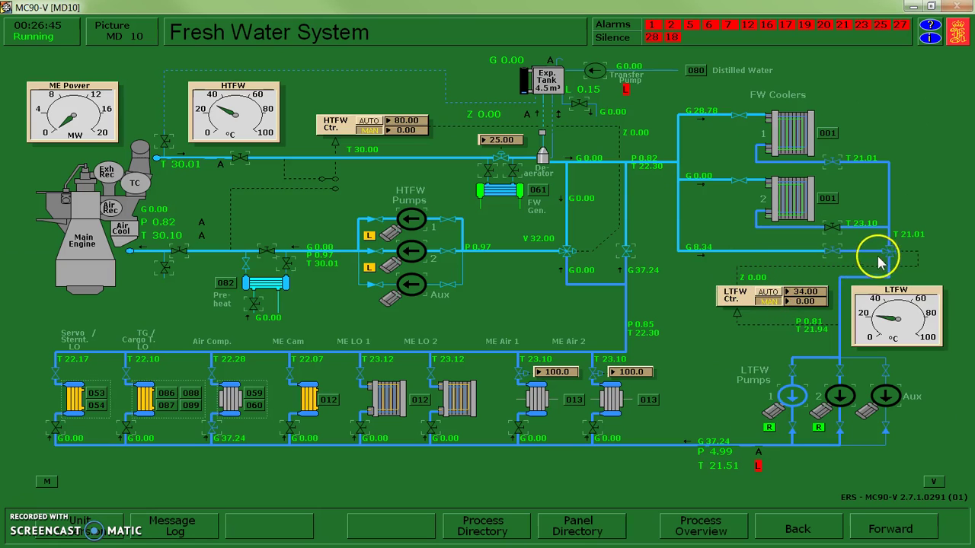
pyautogui.moveTo(906, 243)
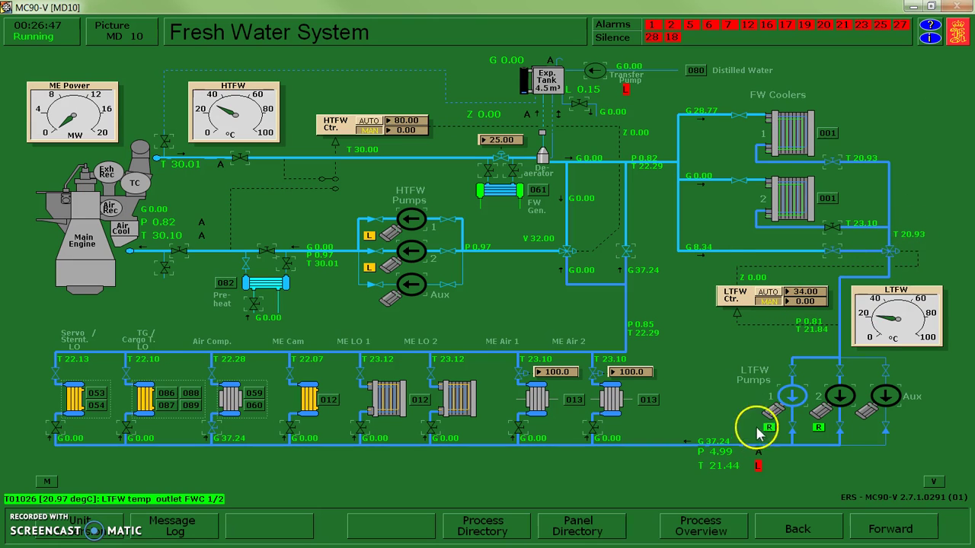
pyautogui.moveTo(760, 470)
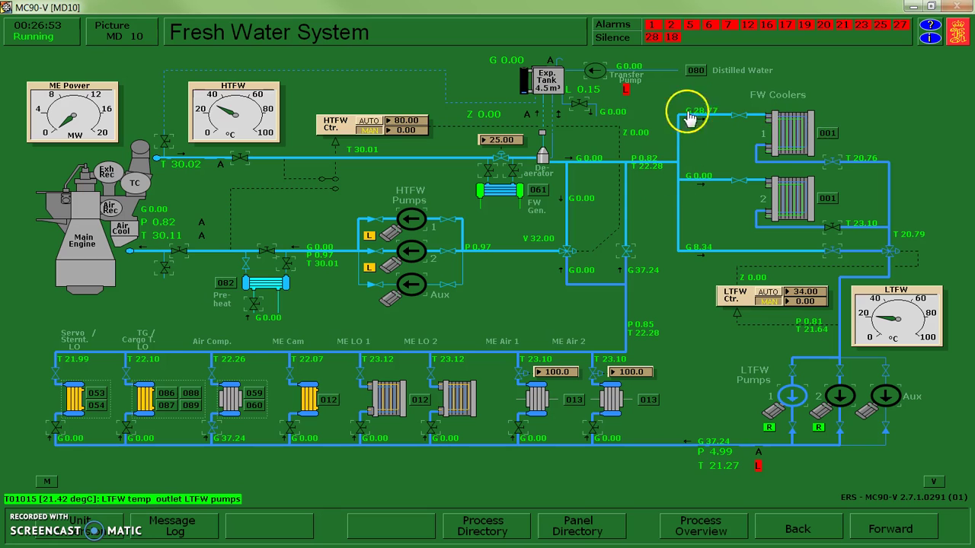
pyautogui.click(888, 251)
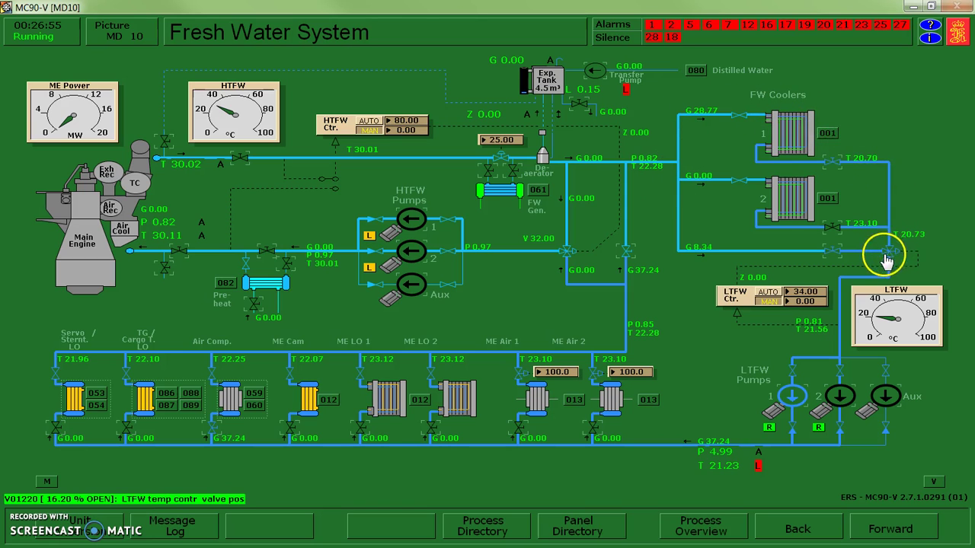
pyautogui.click(770, 294)
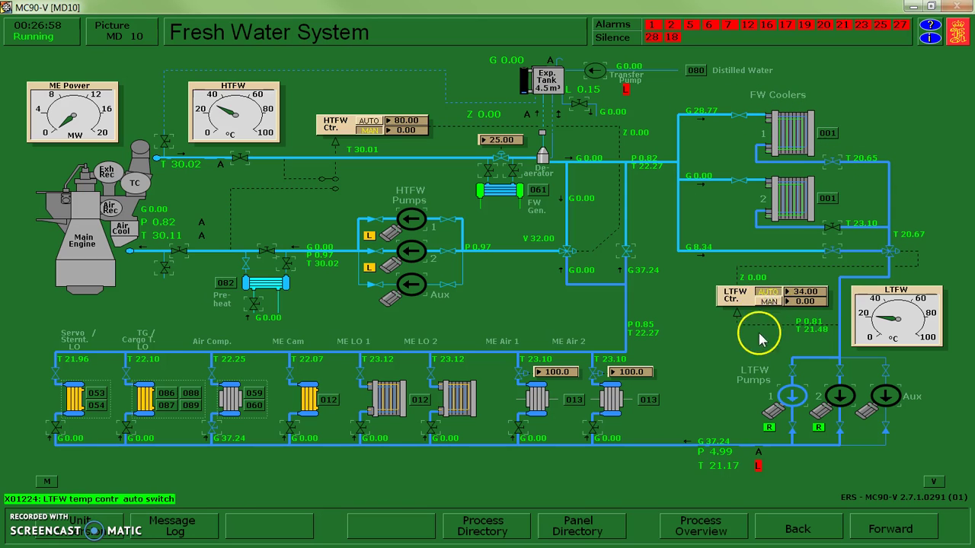
pyautogui.click(889, 252)
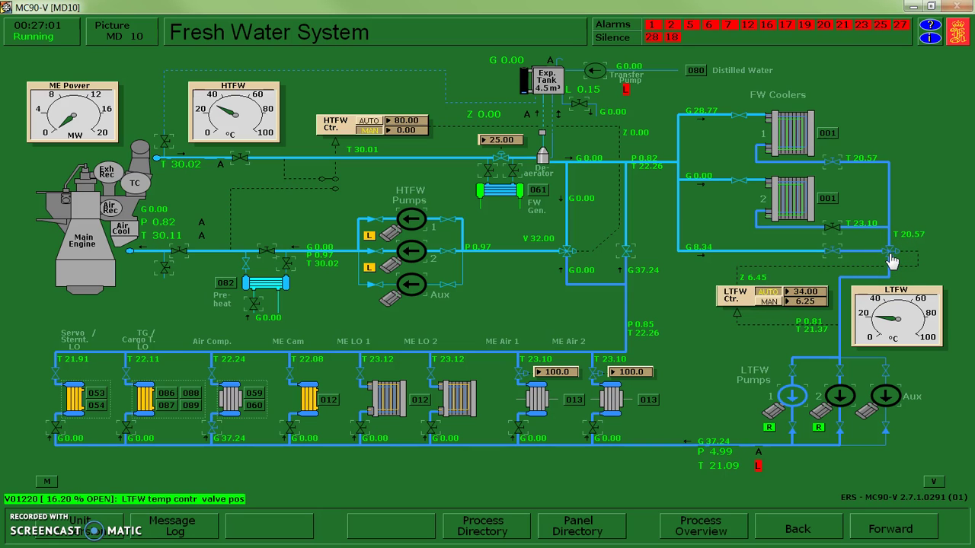
pyautogui.click(888, 253)
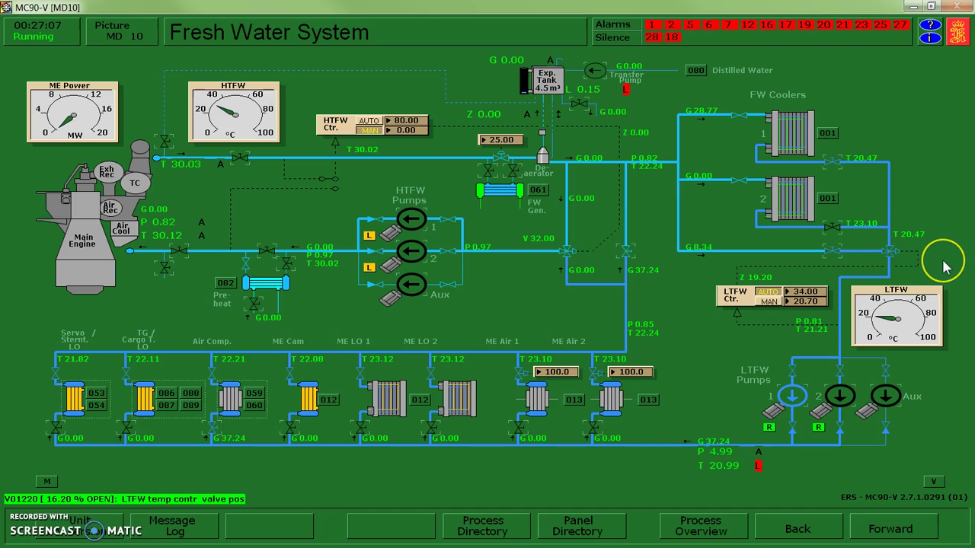
# - Open the Service Air System picture and open receiver valves V04464 and V04466
pyautogui.click(415, 158)
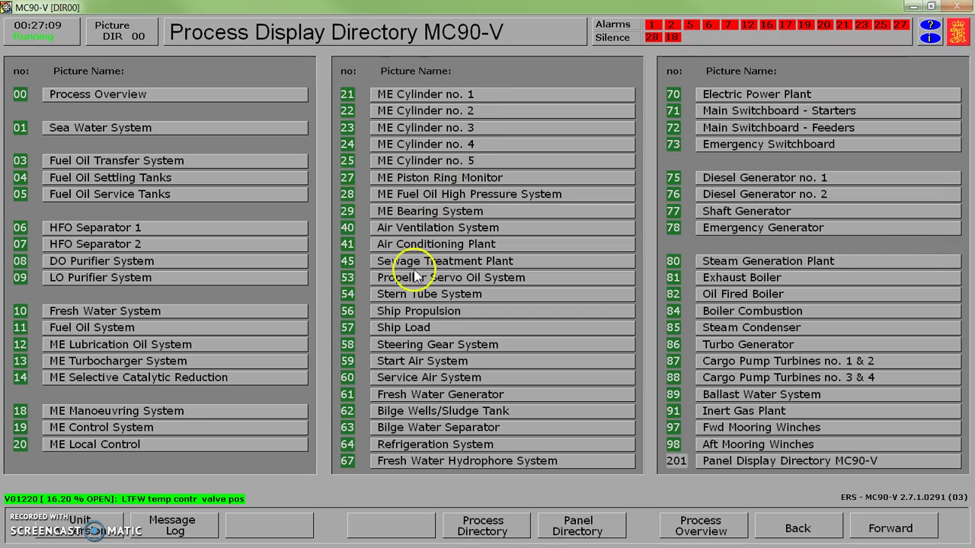
pyautogui.click(424, 381)
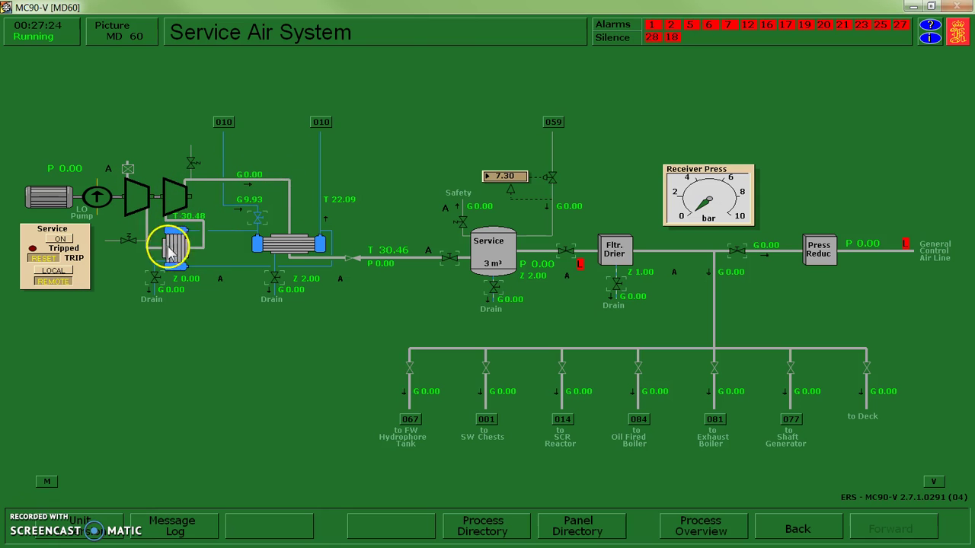
pyautogui.click(450, 260)
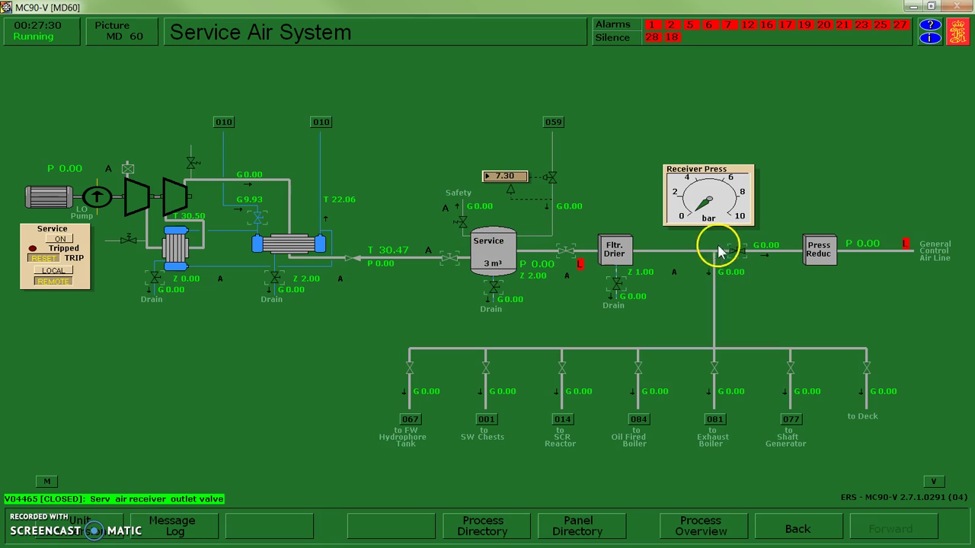
pyautogui.click(745, 253)
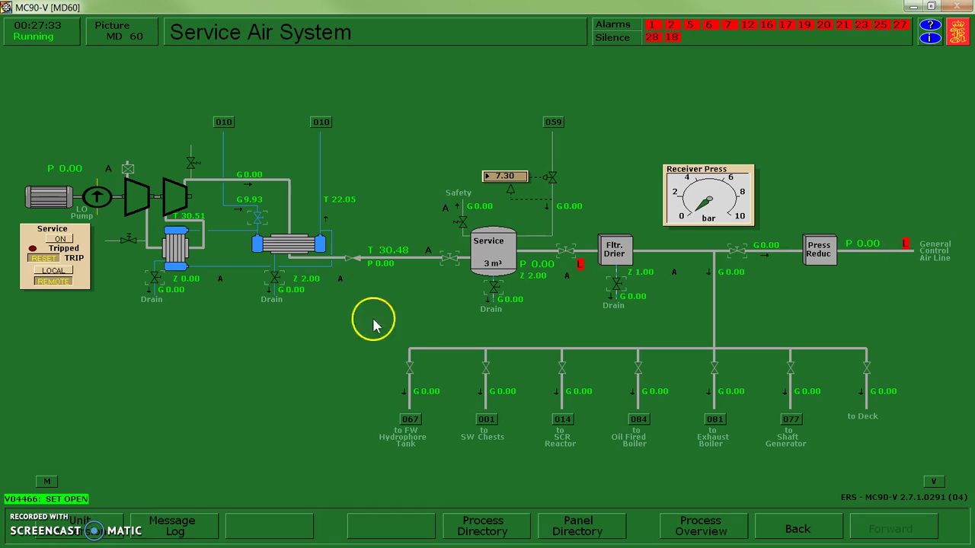
# - Start the service air compressor locally, then return it to remote as receiver pressure reaches 2.61
pyautogui.click(57, 273)
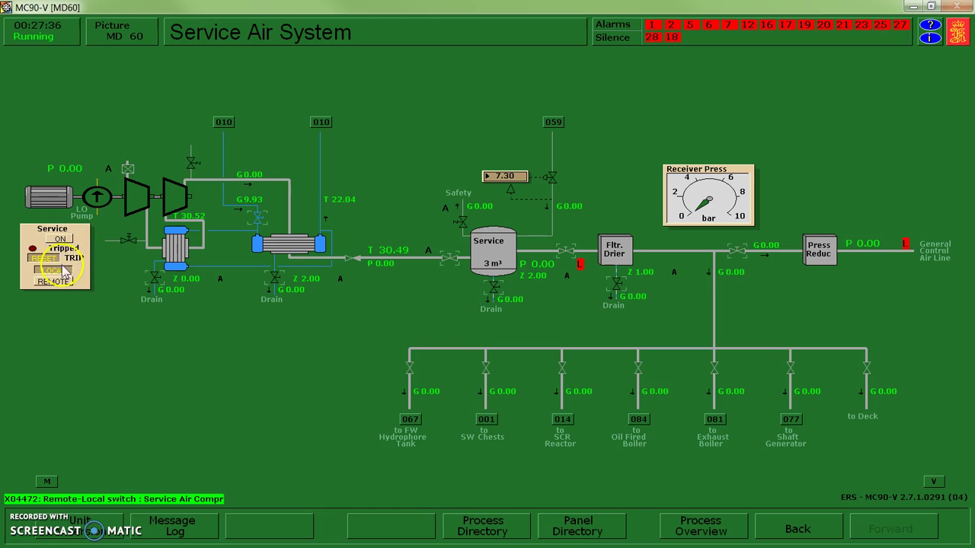
pyautogui.click(63, 240)
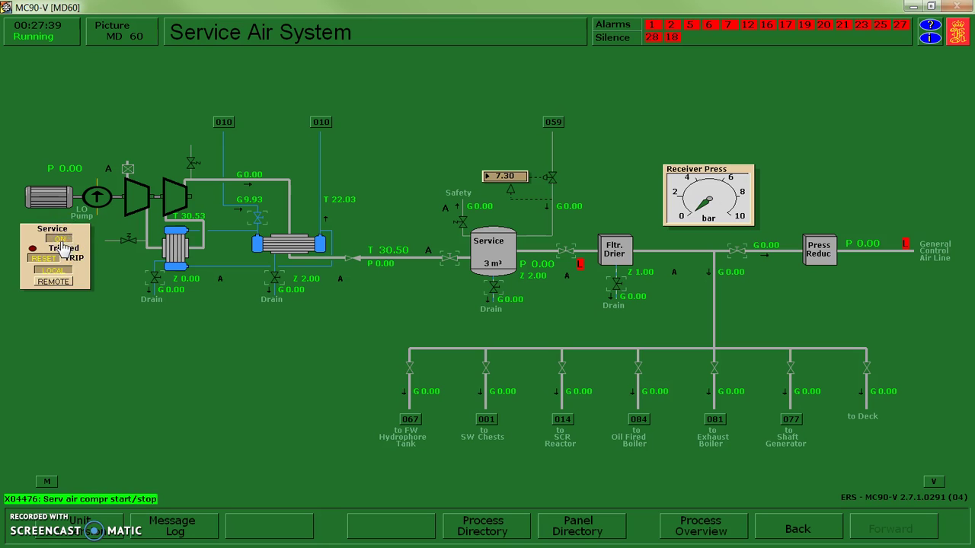
pyautogui.click(107, 246)
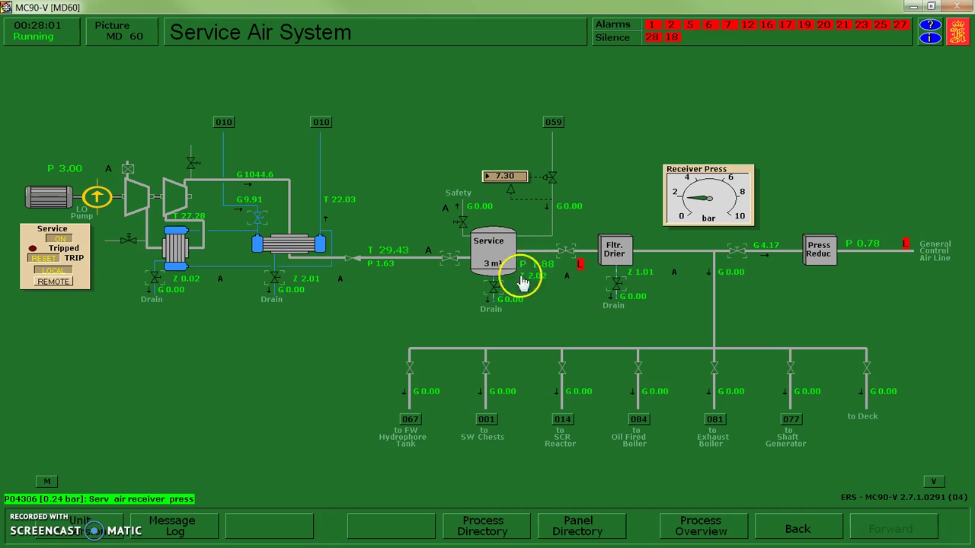
pyautogui.click(55, 282)
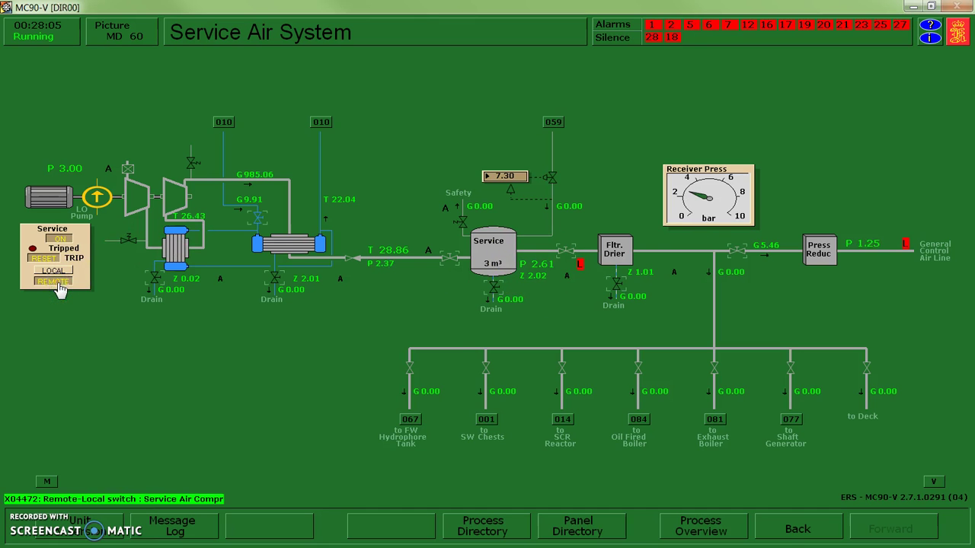
pyautogui.rightClick(61, 288)
pyautogui.rightClick(94, 142)
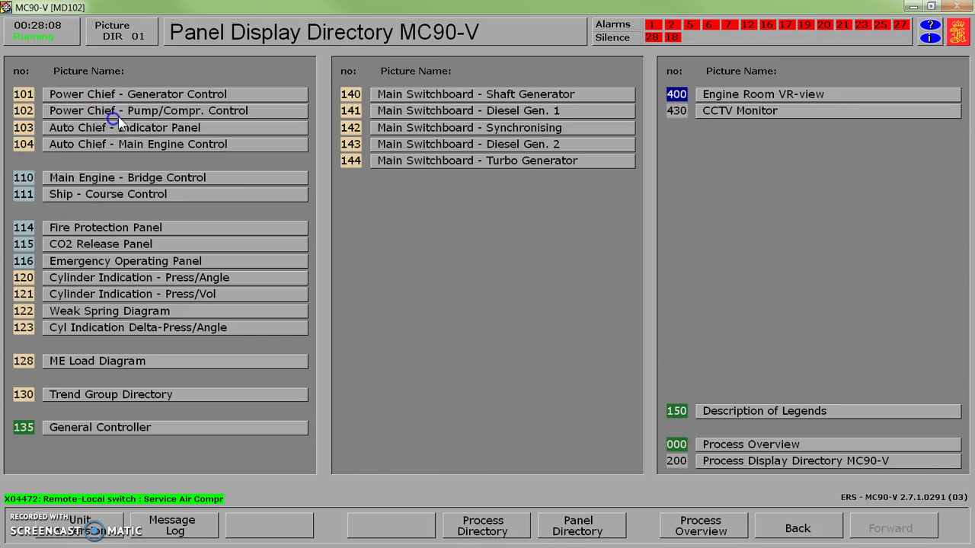
# - Set the service air compressor to AUTO on the Power Chief Pump/Compr. Control page (102)
pyautogui.click(116, 116)
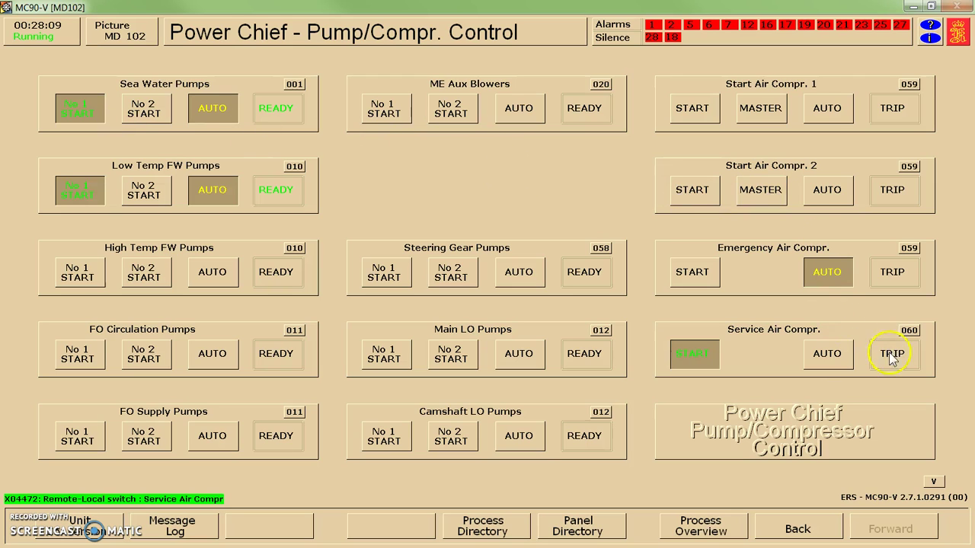
pyautogui.click(822, 361)
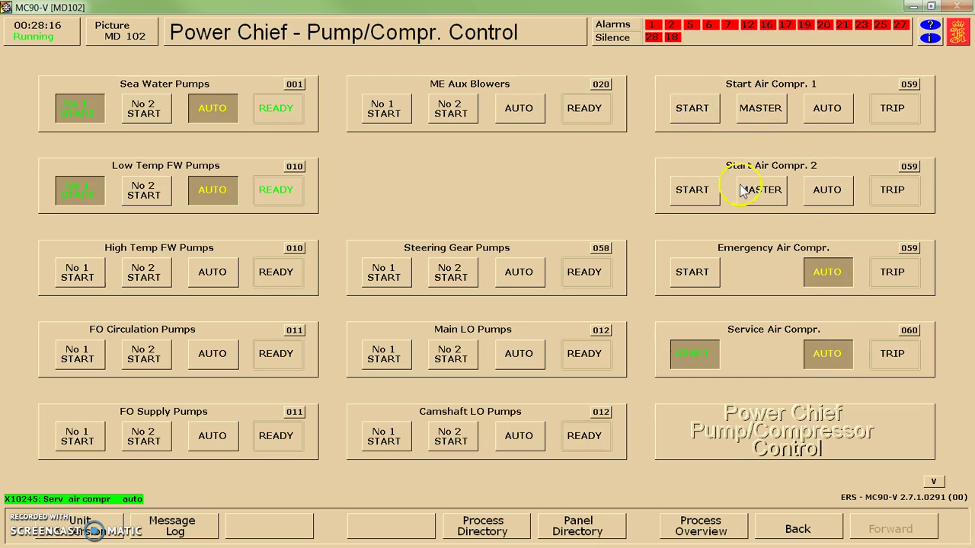
pyautogui.click(908, 85)
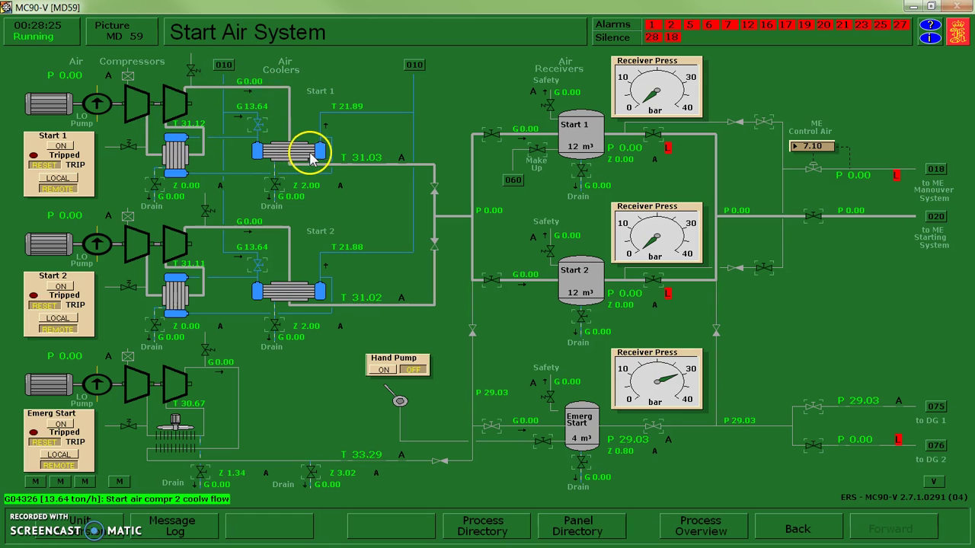
# - Open the Start 1 receiver inlet valve and start start air compressor 1 in local control
pyautogui.click(491, 136)
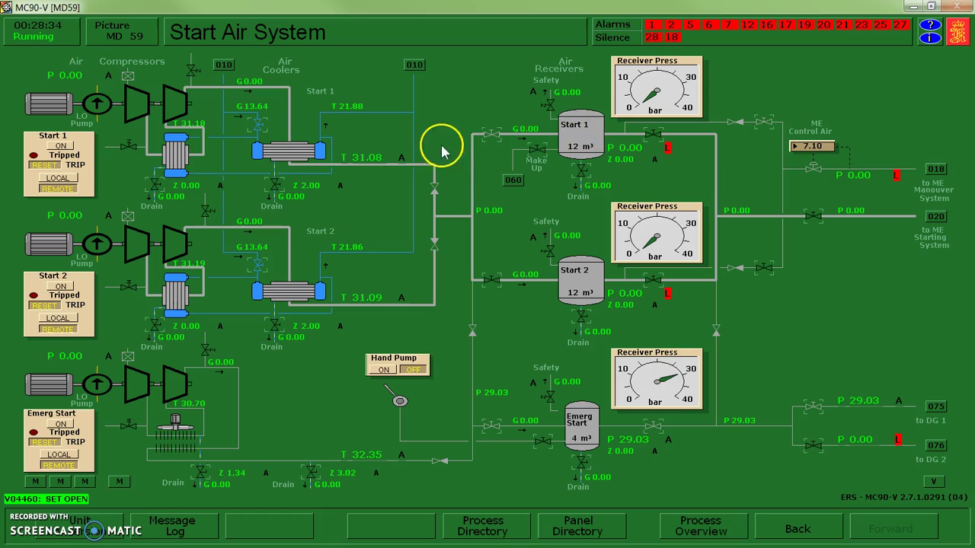
pyautogui.click(59, 176)
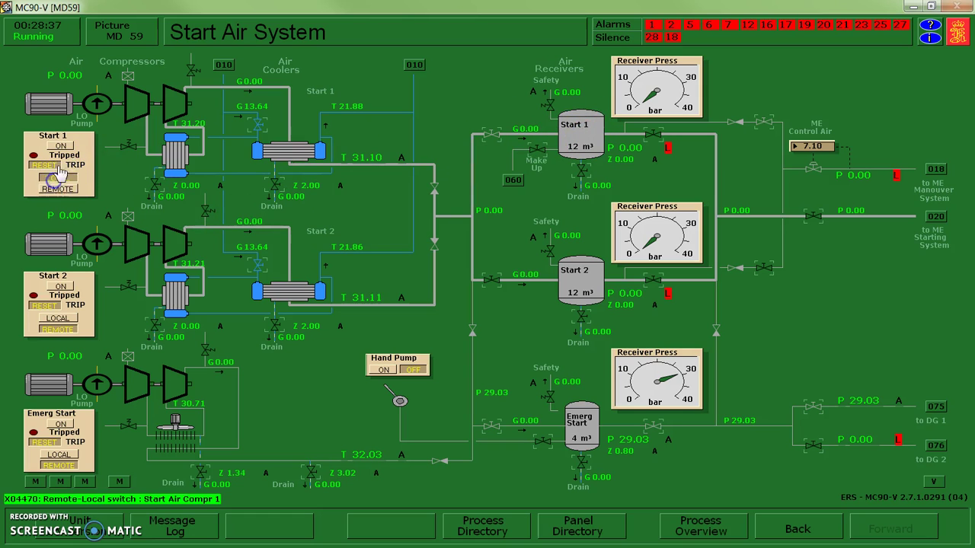
pyautogui.click(63, 146)
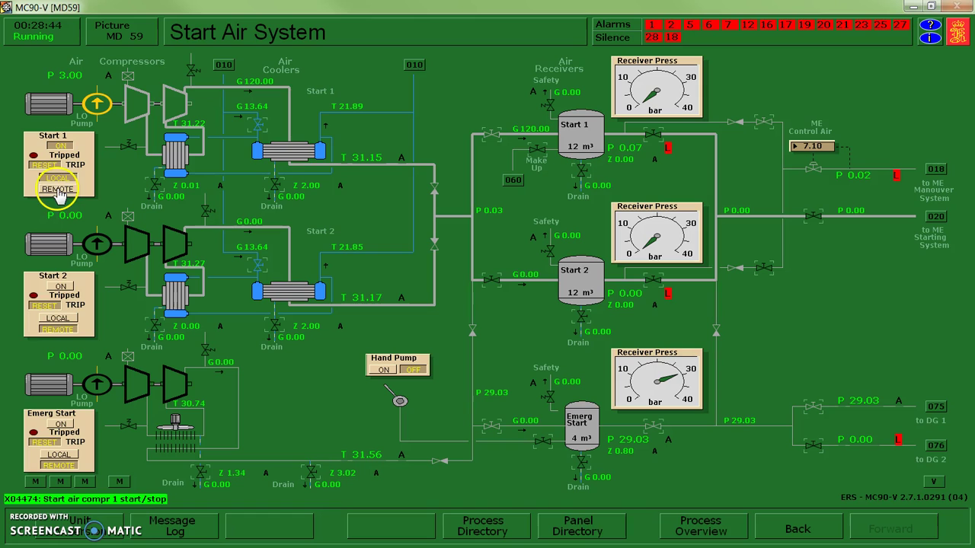
pyautogui.click(58, 189)
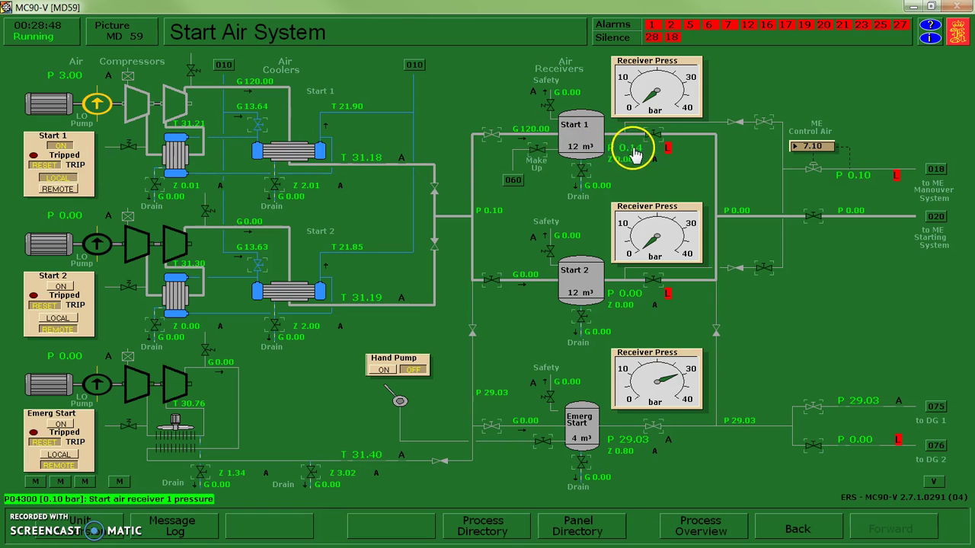
# - Start start air compressor 2 locally, then return both compressors to remote, receiver 1 at 2.56 bar
pyautogui.click(61, 319)
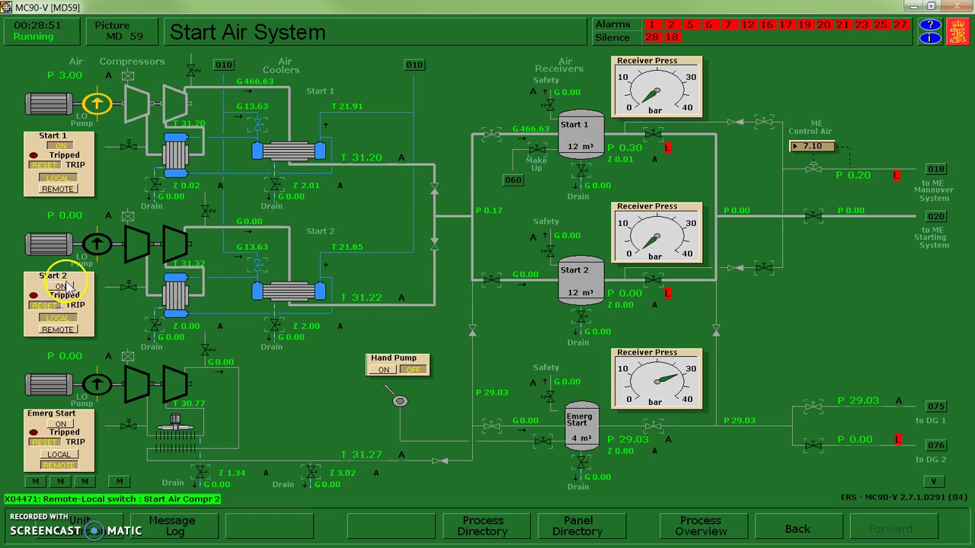
pyautogui.click(60, 287)
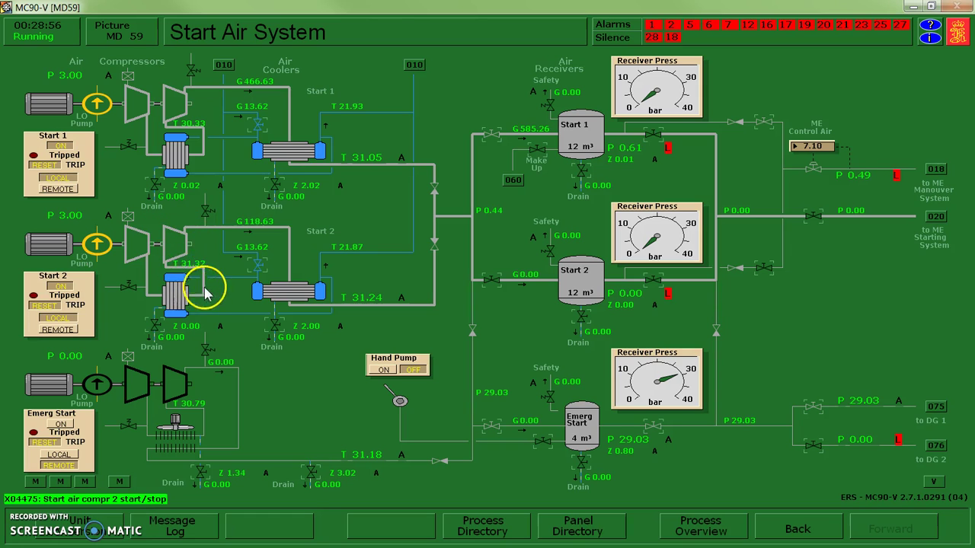
pyautogui.click(320, 260)
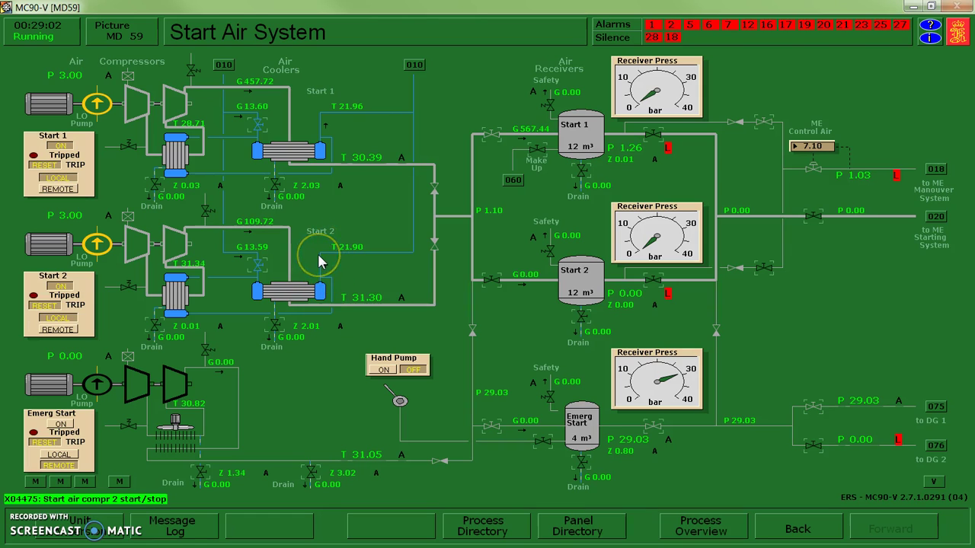
pyautogui.click(264, 244)
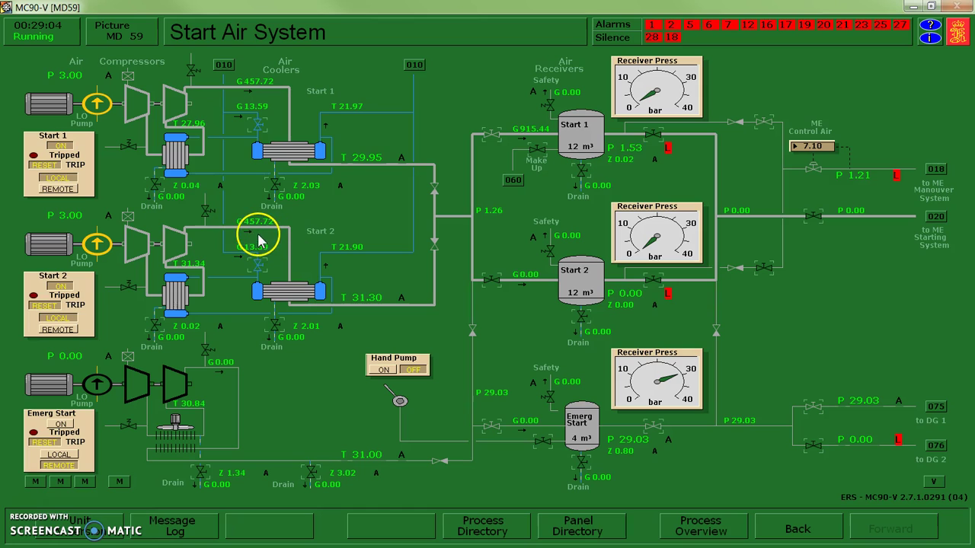
pyautogui.click(257, 223)
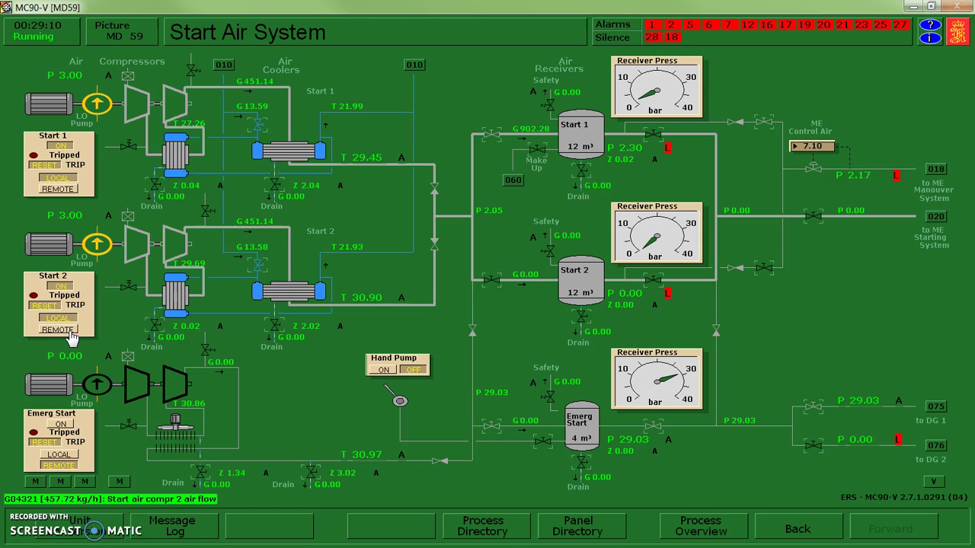
pyautogui.click(70, 330)
pyautogui.click(67, 190)
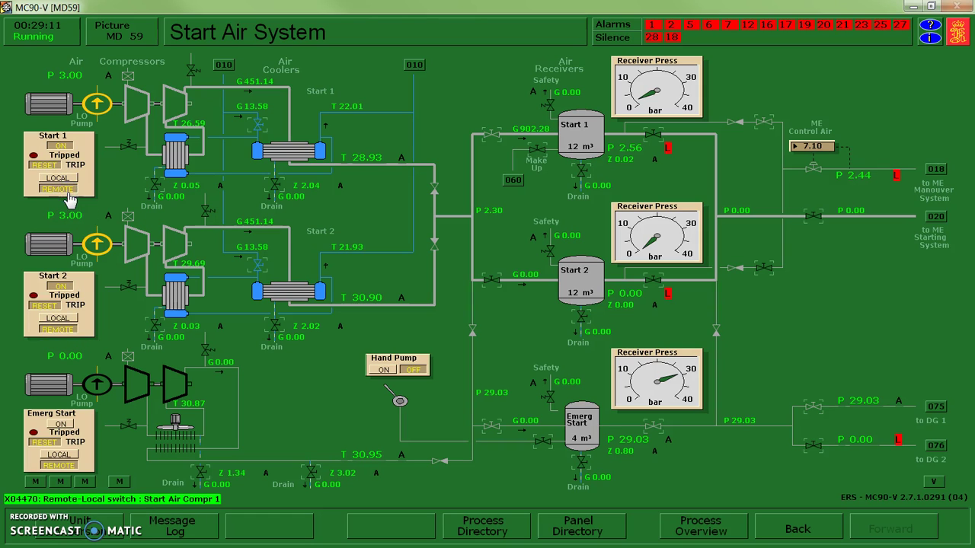
pyautogui.click(90, 184)
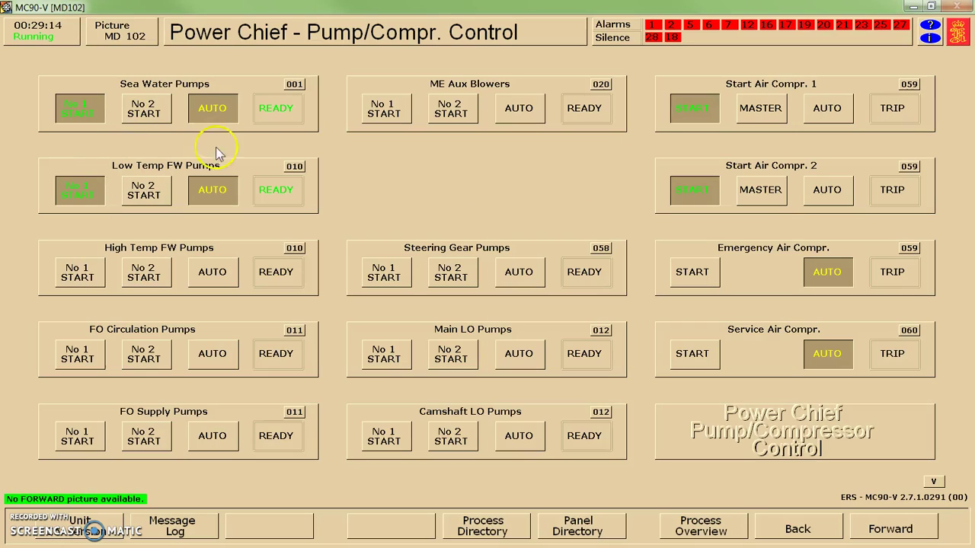
# - Set Start Air Compressors 1 and 2 to AUTO on the Power Chief panel
pyautogui.click(820, 105)
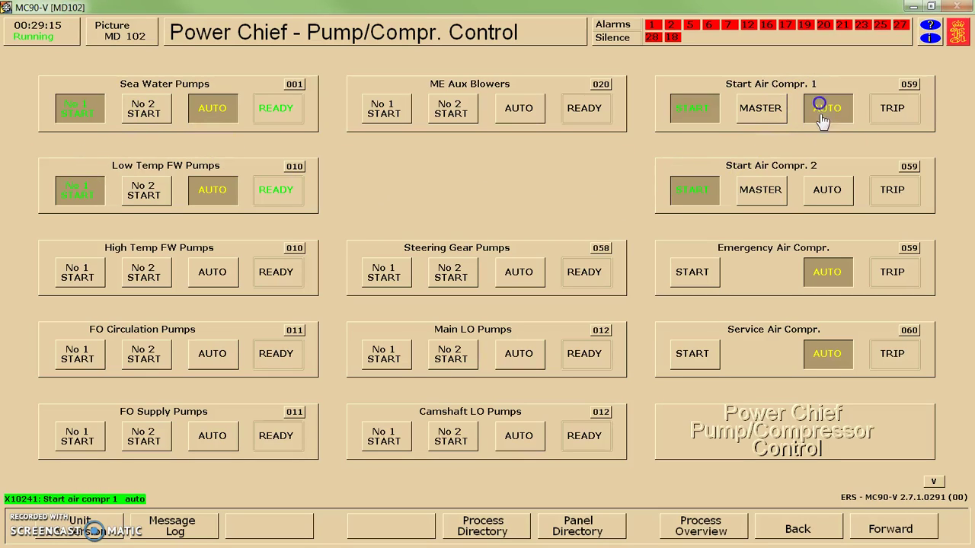
pyautogui.click(829, 194)
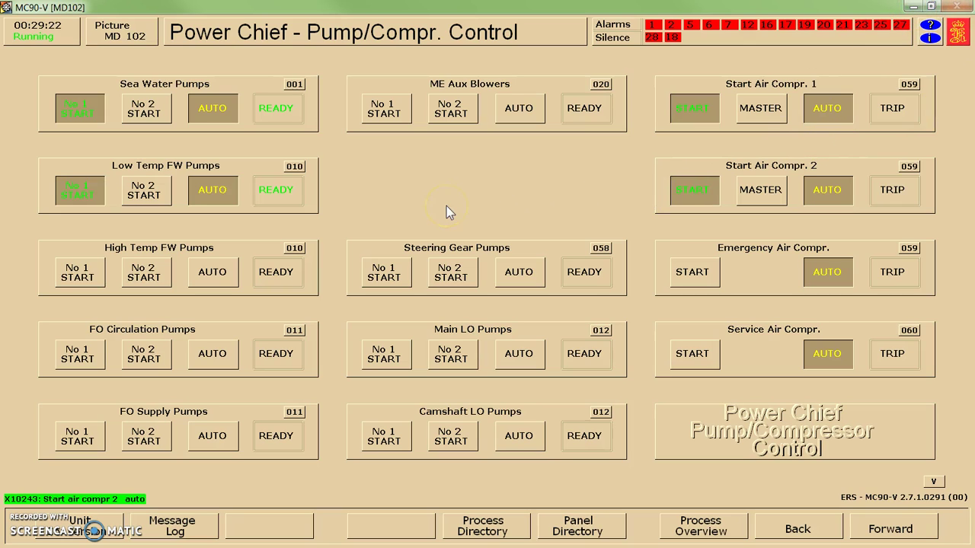
pyautogui.click(566, 192)
pyautogui.click(537, 194)
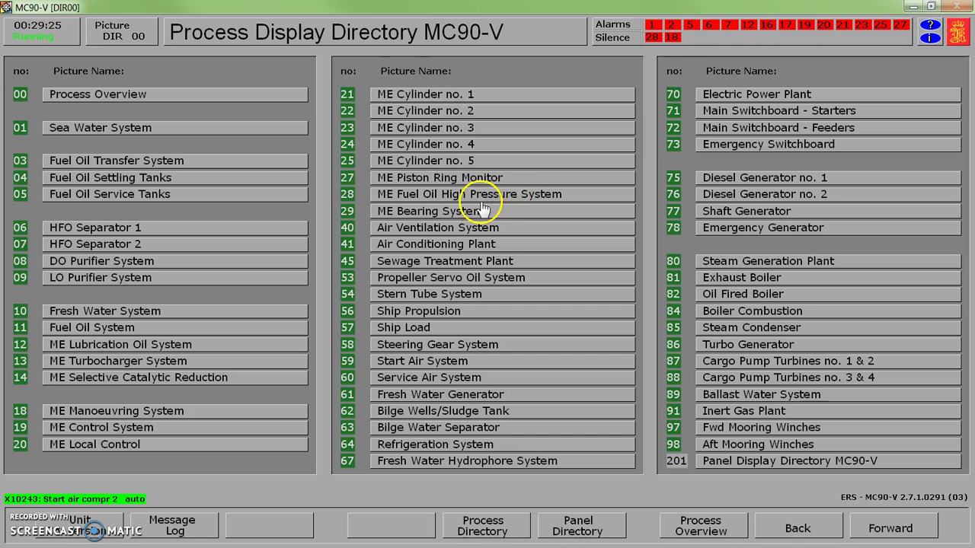
# - Check LTFW discharge pressure, flow and temperature valve position, then start main LTFW pump 1
pyautogui.click(174, 131)
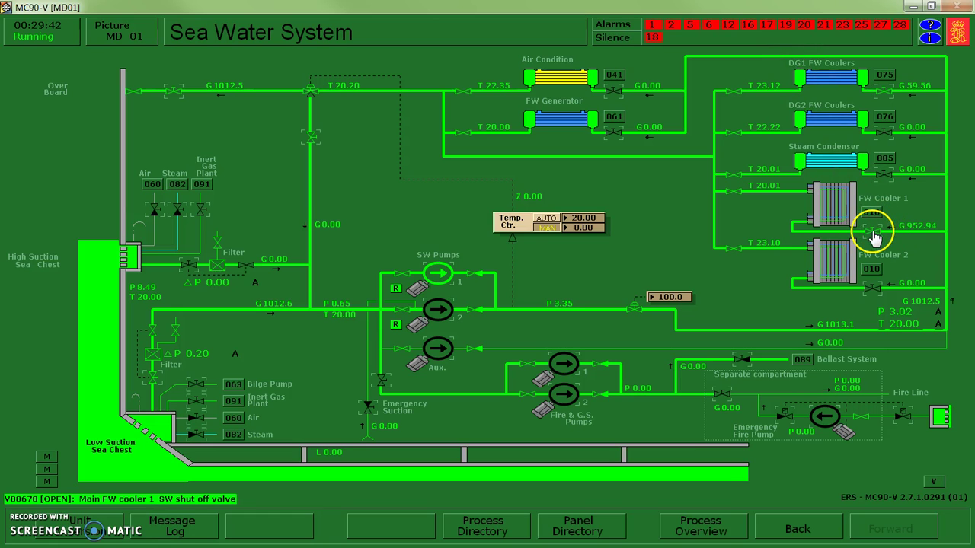
pyautogui.click(871, 215)
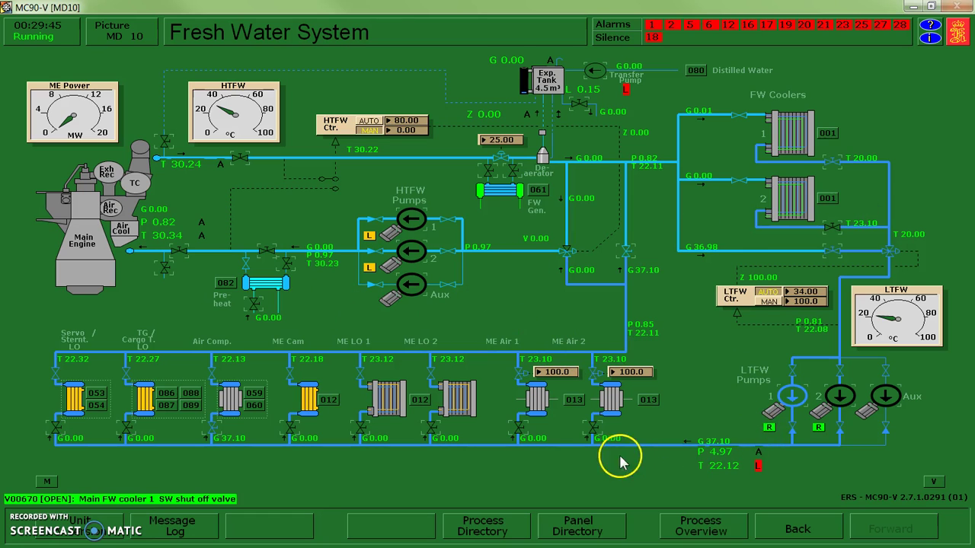
pyautogui.click(718, 452)
pyautogui.click(716, 443)
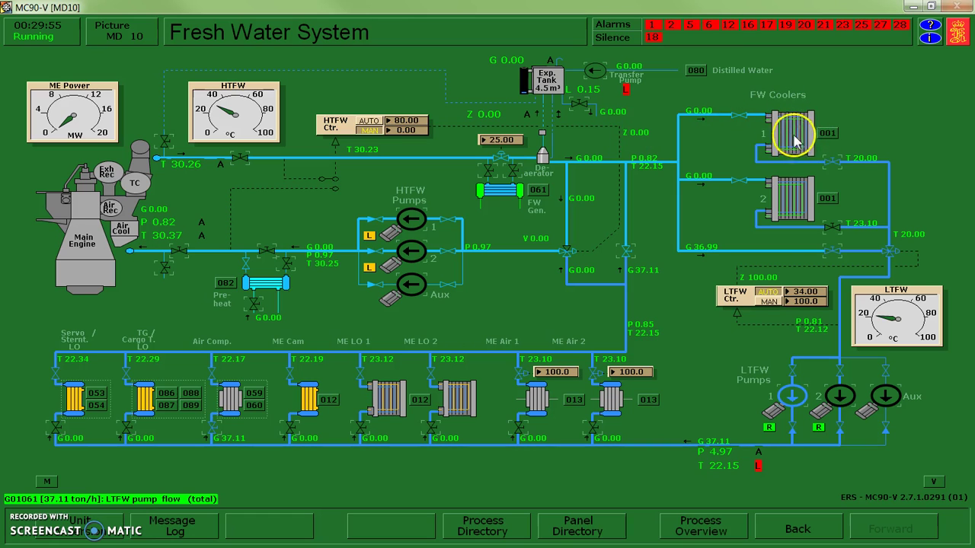
pyautogui.click(889, 252)
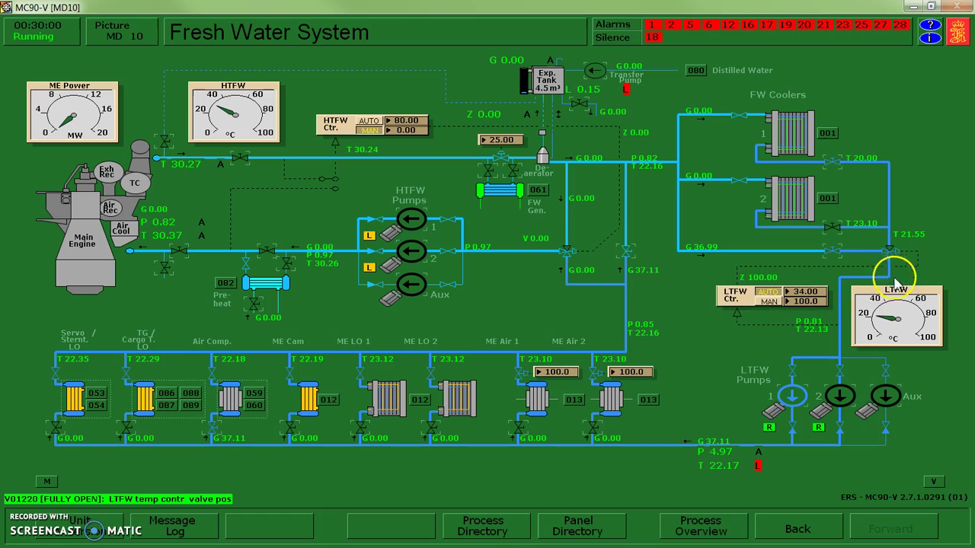
pyautogui.click(795, 397)
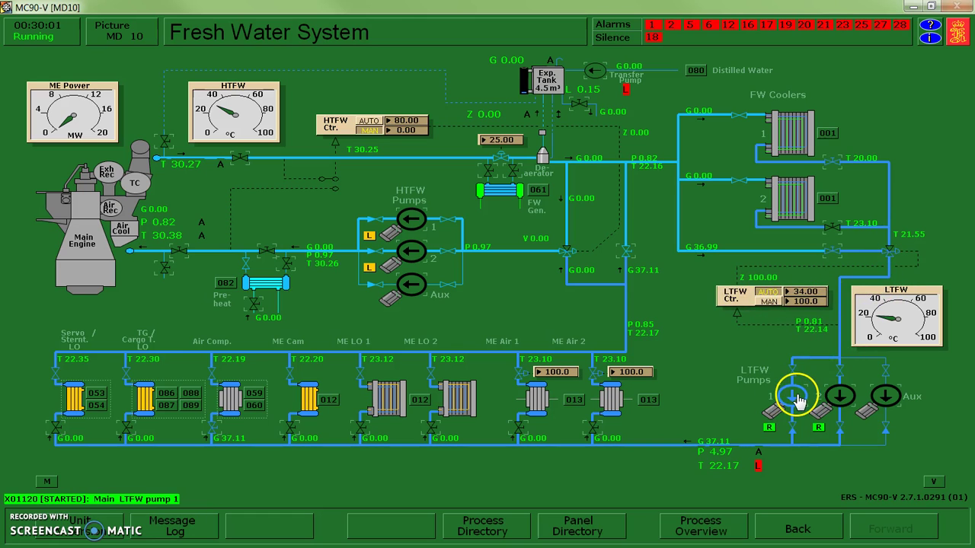
# - Review the Start 1 receiver outlet valve and the Service Air receiver holding 7.44 bar
pyautogui.click(247, 400)
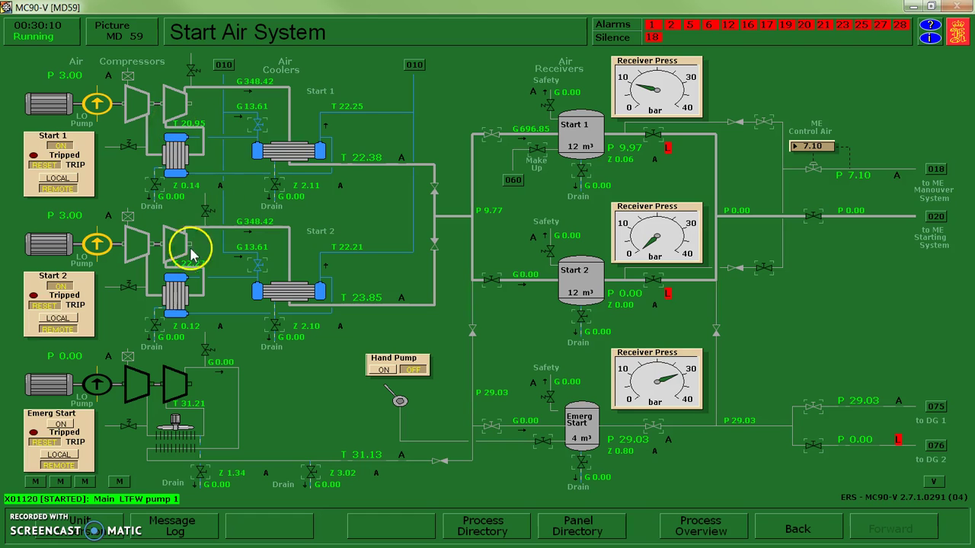
pyautogui.click(654, 154)
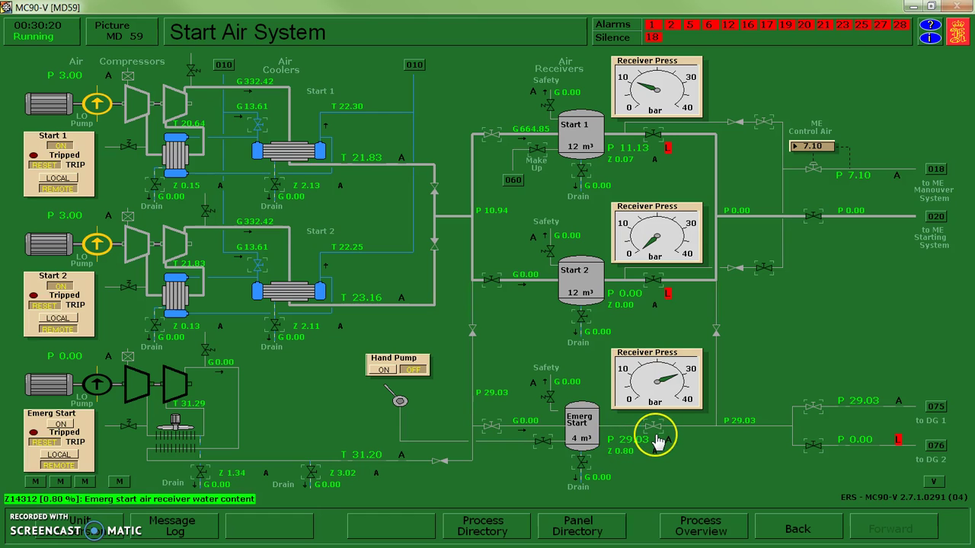
pyautogui.press('pagedown')
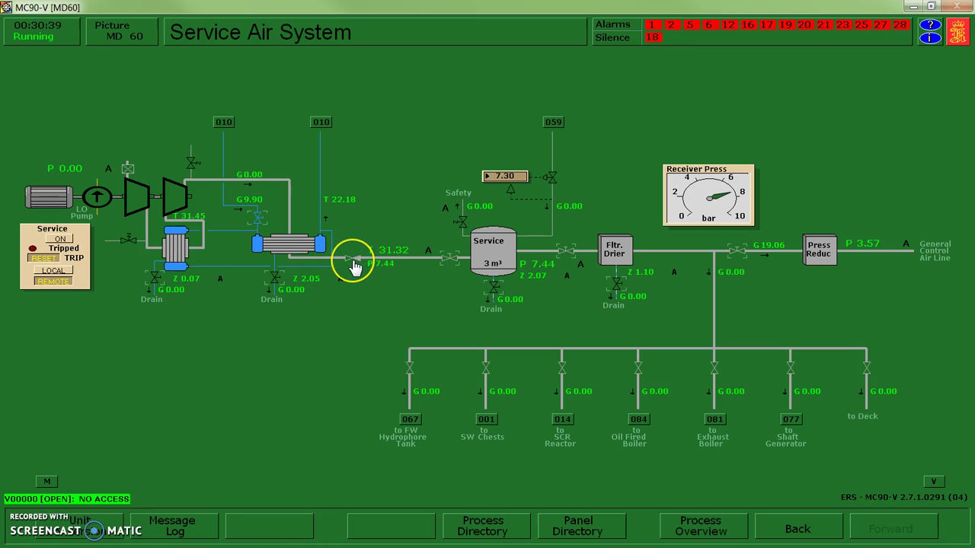
pyautogui.press('F2')
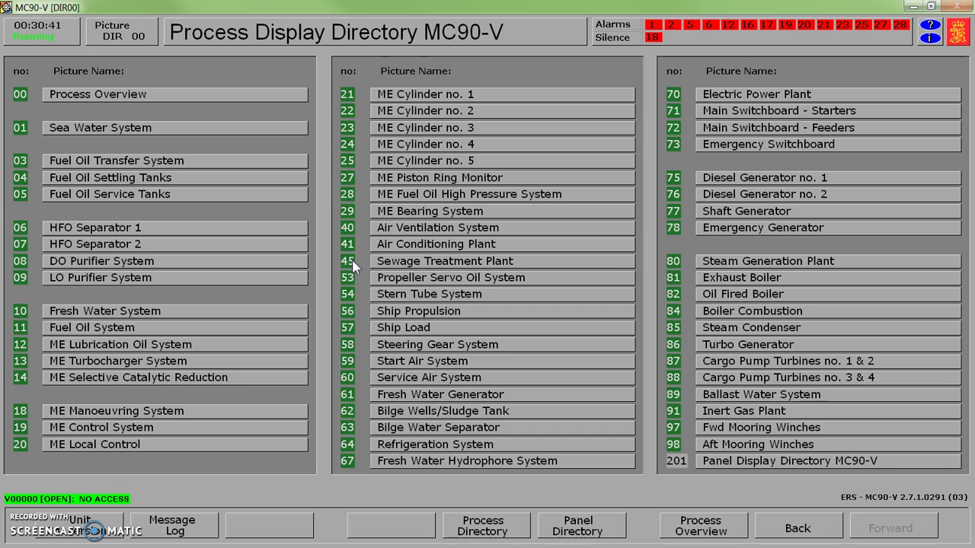
# - In Electric Power Plant (70), connect the emergency switchboard breaker, set the emergency generator to AUTO, and show Emergency Switchboard (073)
pyautogui.click(759, 98)
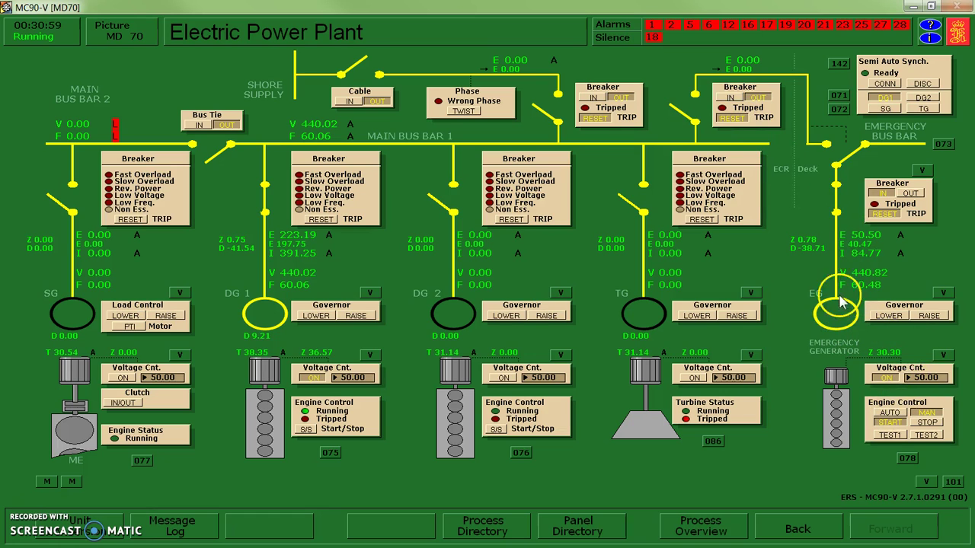
pyautogui.click(729, 101)
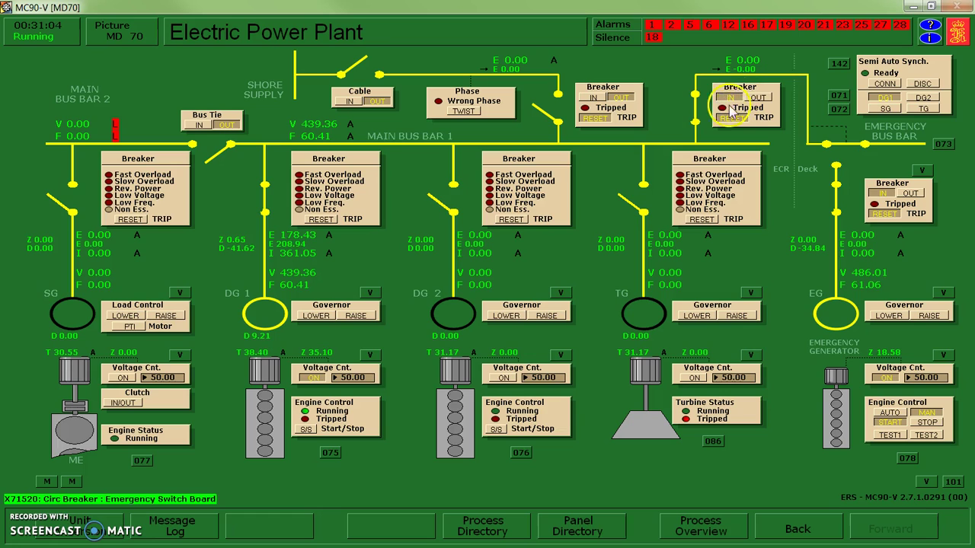
pyautogui.click(879, 197)
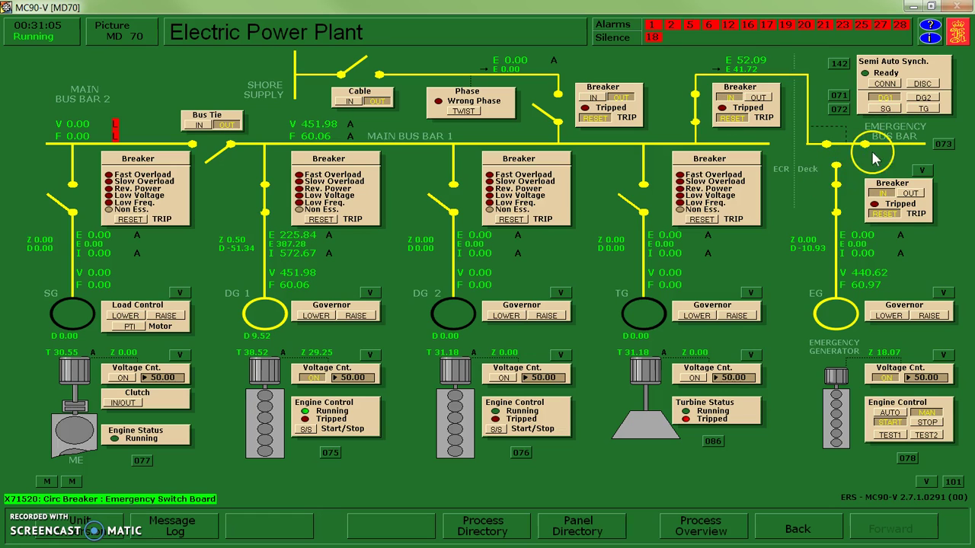
pyautogui.click(890, 415)
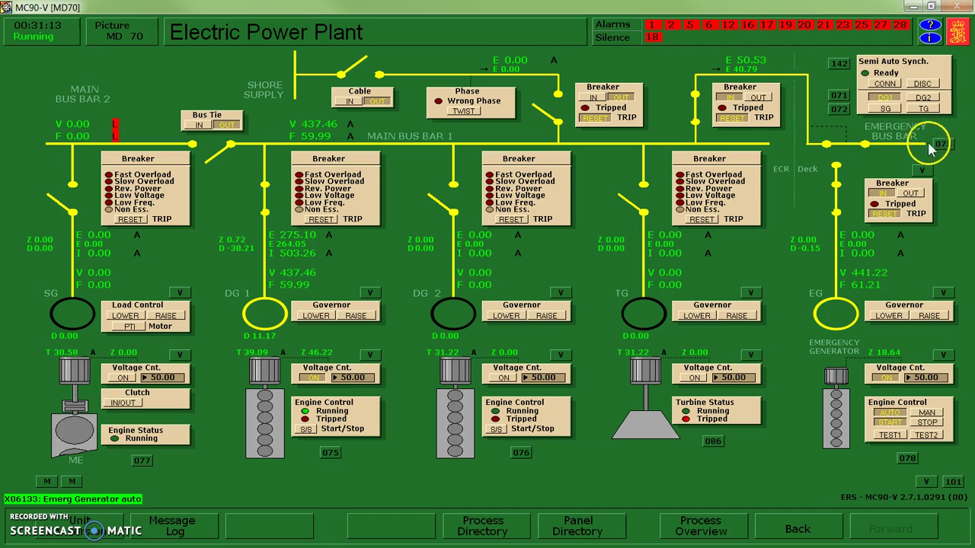
pyautogui.click(945, 145)
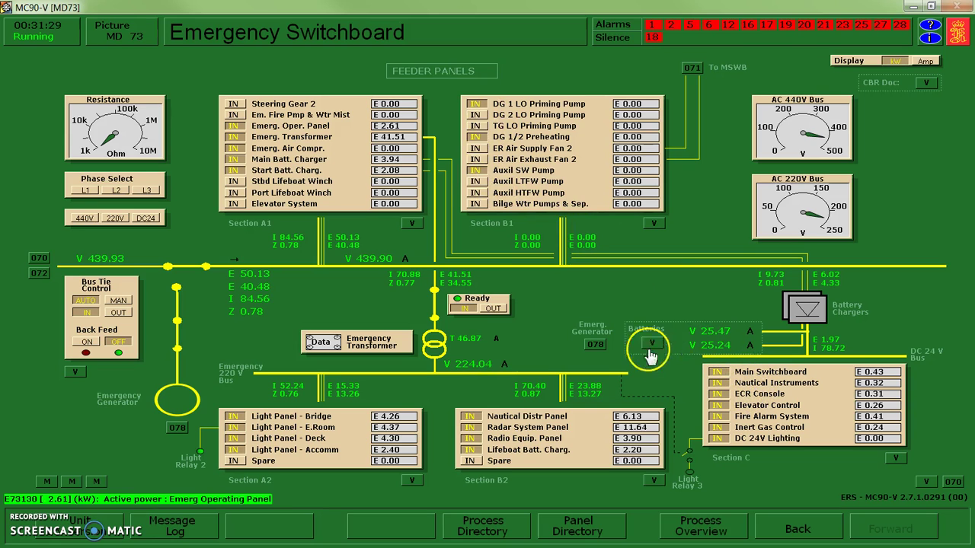
# - Put the Section B1 Auxil SW Pump feeder IN, then go back to the Process Display Directory
pyautogui.click(488, 172)
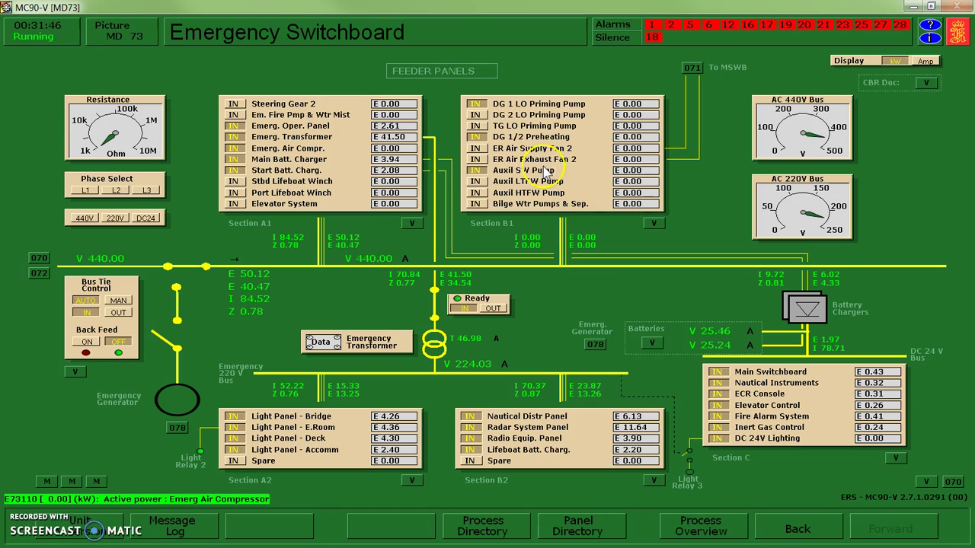
pyautogui.rightClick(525, 202)
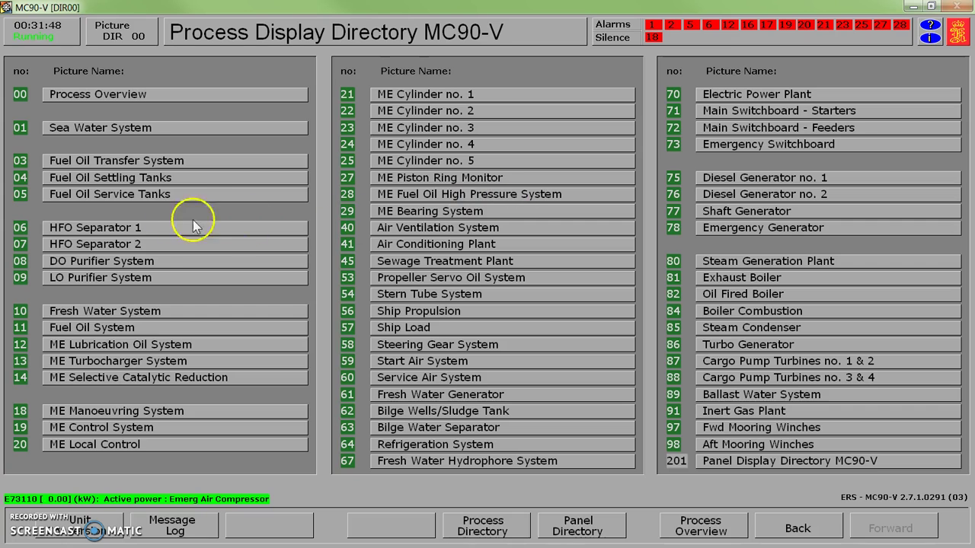
# - Stop the auxiliary SW pump in Sea Water System (01), check Start Air System (59), then go to the Panel Directory
pyautogui.click(159, 131)
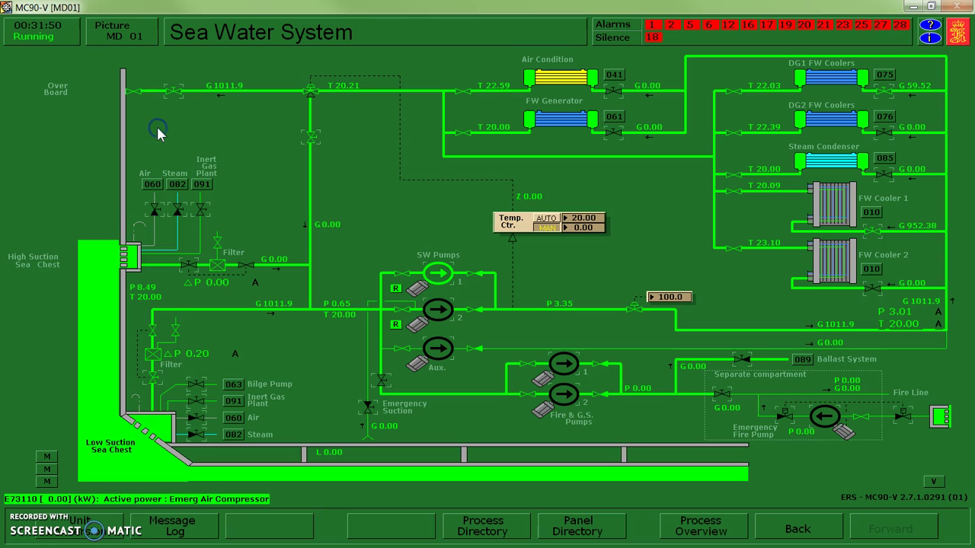
pyautogui.click(440, 352)
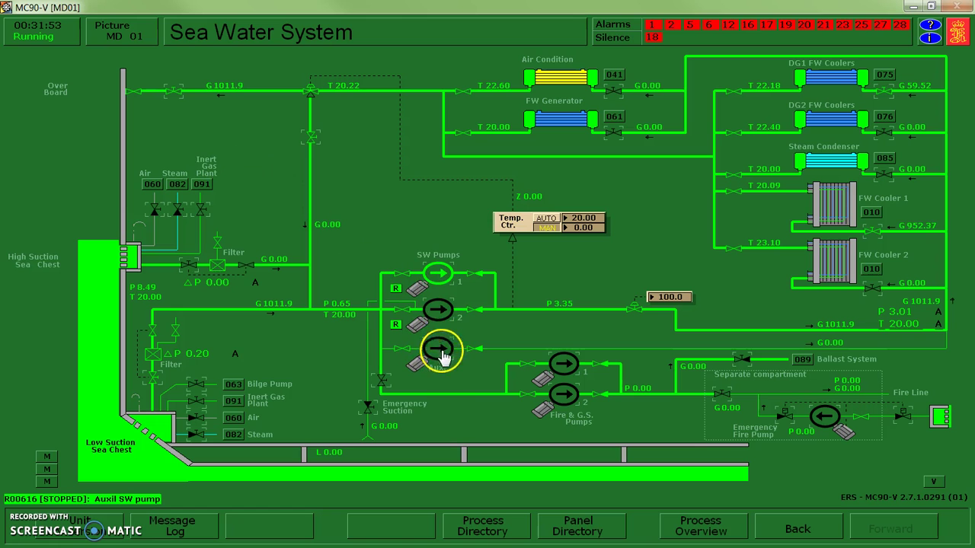
pyautogui.rightClick(427, 358)
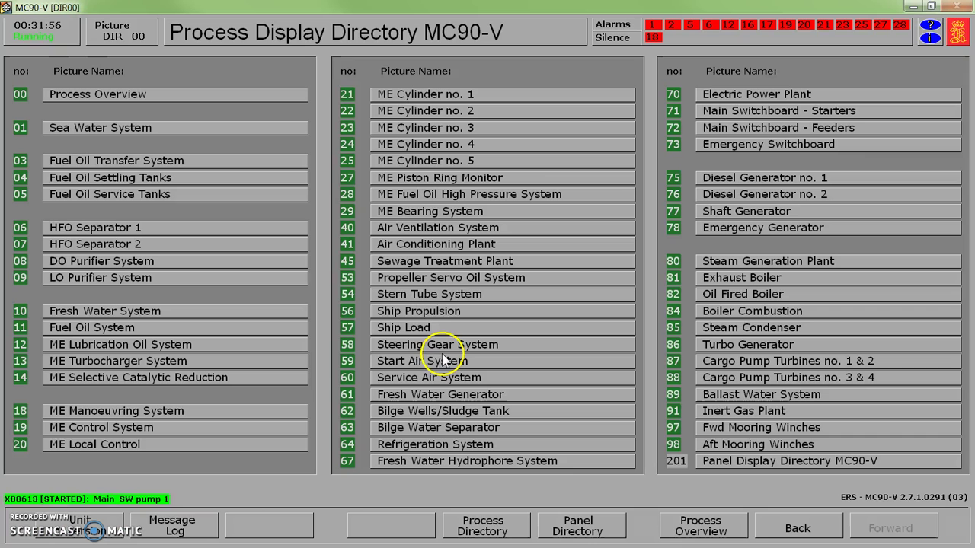
pyautogui.click(425, 361)
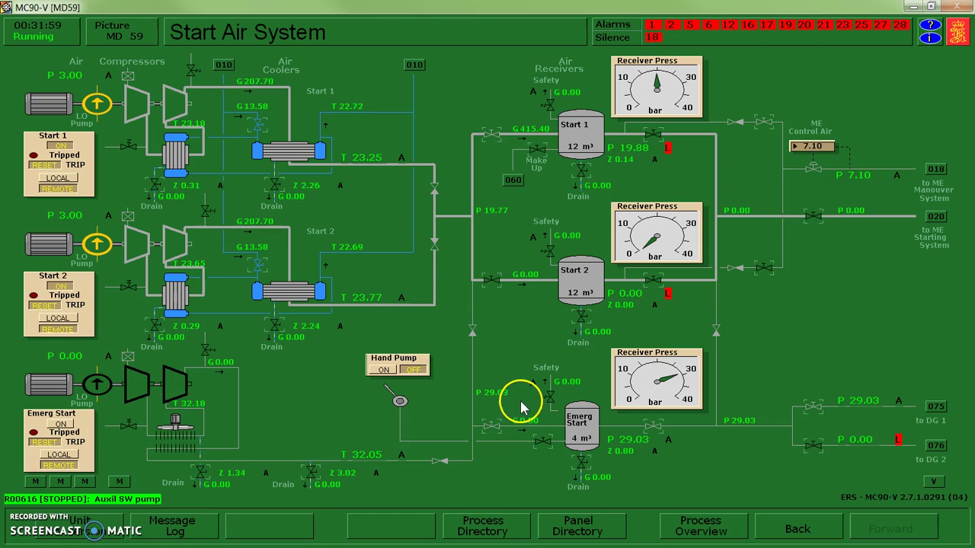
pyautogui.rightClick(573, 396)
# - Confirm on Power Chief Pump/Compr. Control (102) that all pumps and air compressors are in AUTO
pyautogui.rightClick(218, 153)
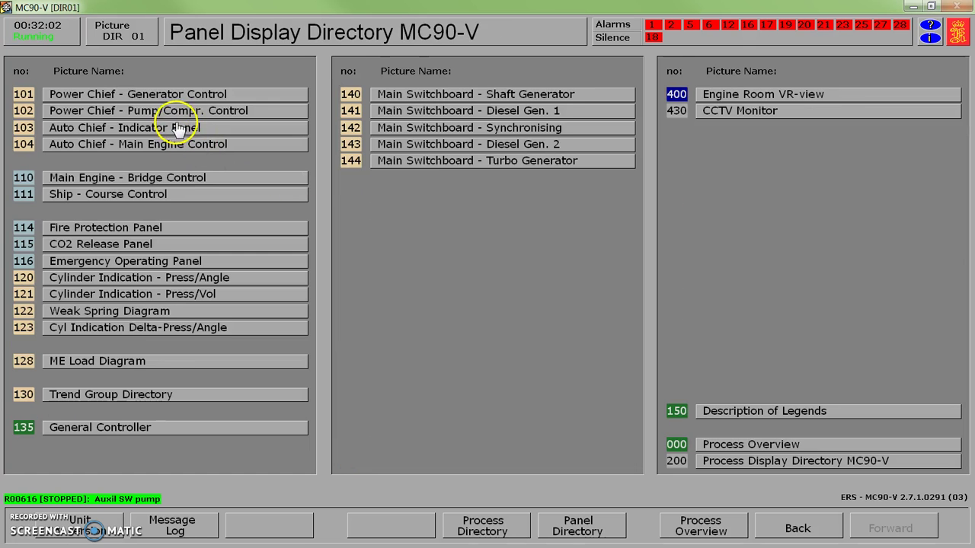
pyautogui.click(190, 112)
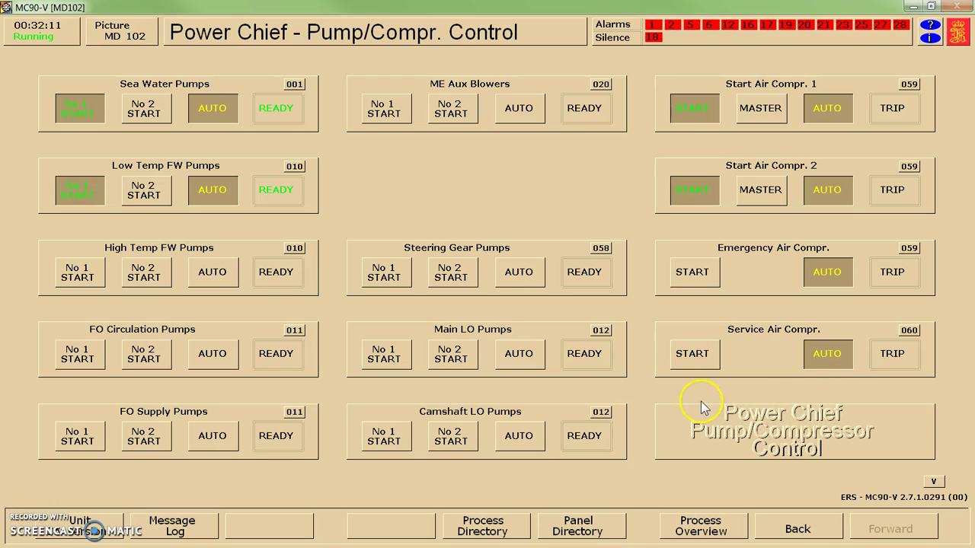
pyautogui.press('F2')
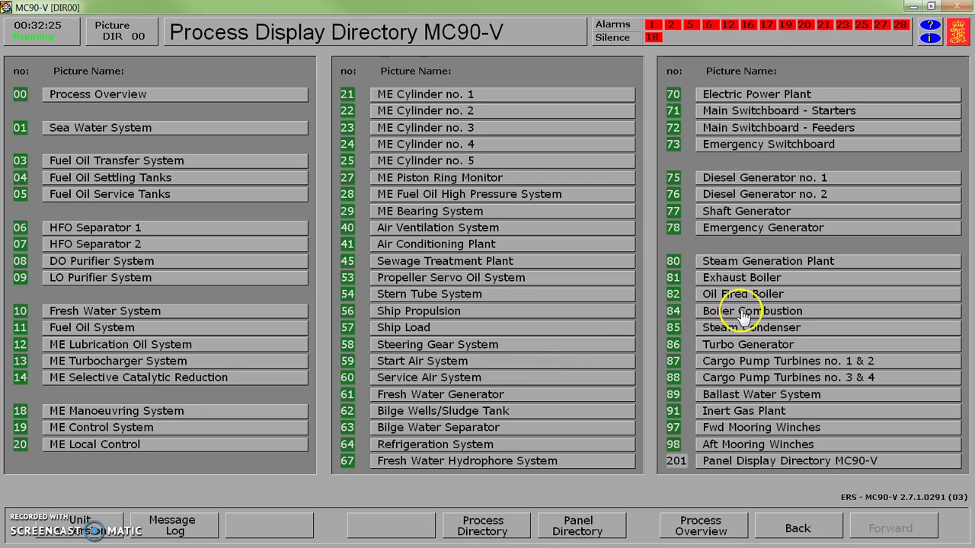
# - Display the Steam Generation Plant (80) picture, showing the feed water pump tripped and boiler pressure at 0.00
pyautogui.click(738, 264)
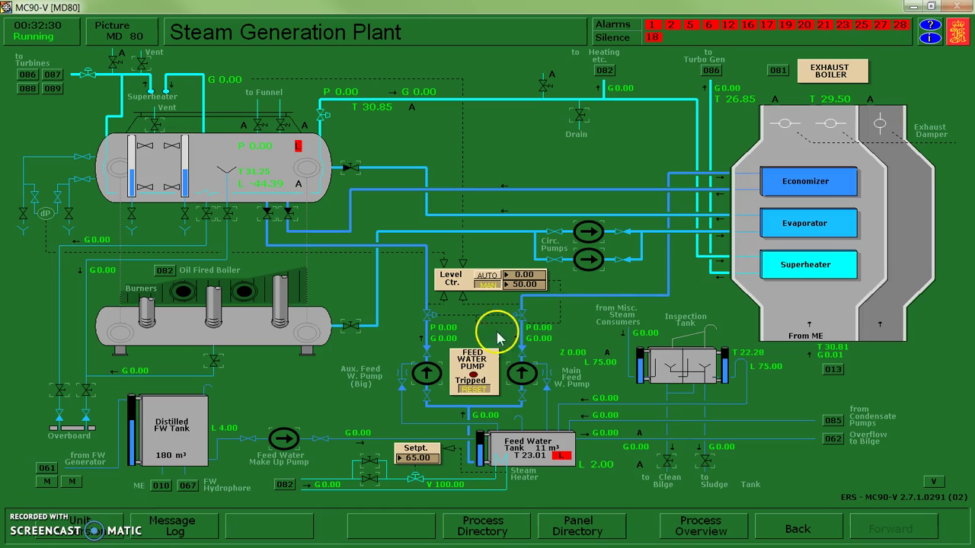